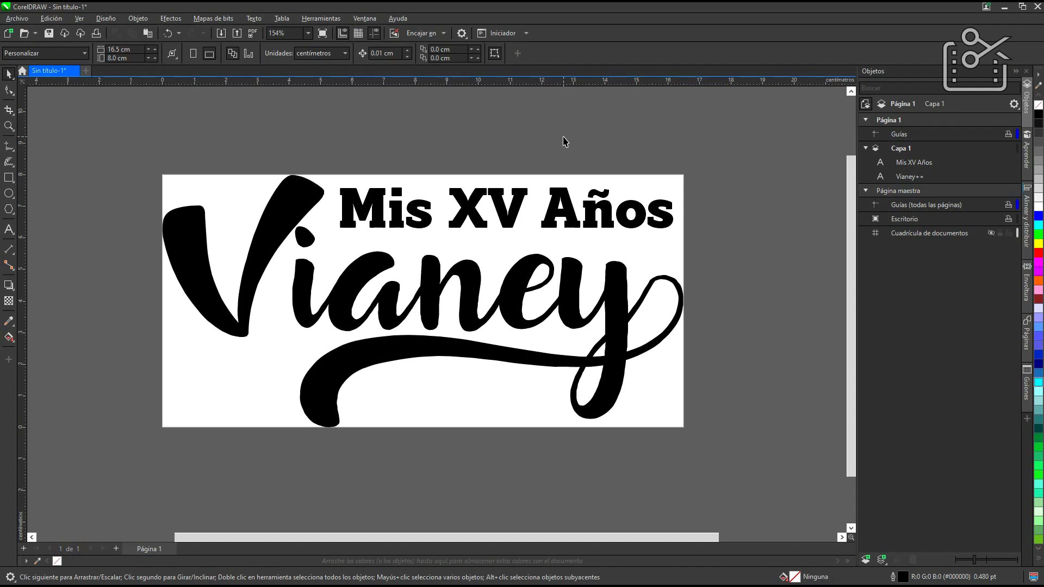
# Step: Select the large script name text and switch the display to the wireframe view (Líneas de dibujo)
pyautogui.click(435, 298)
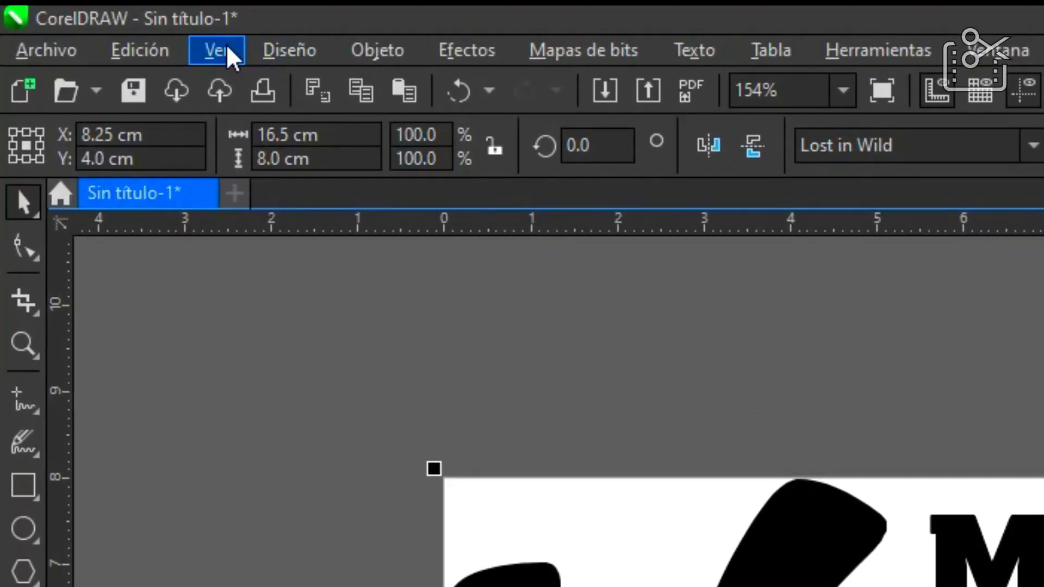
pyautogui.click(227, 46)
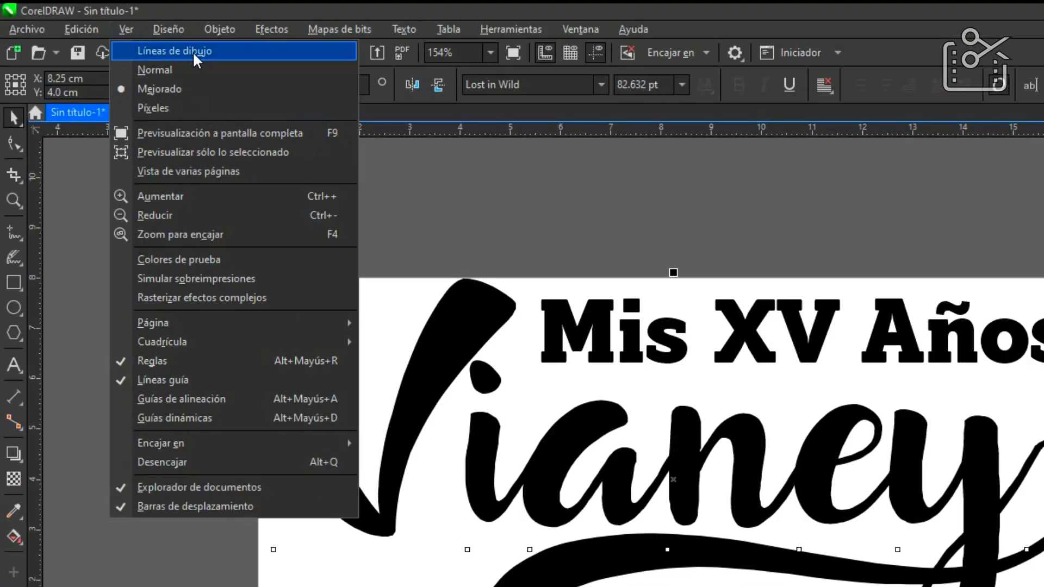
pyautogui.click(331, 91)
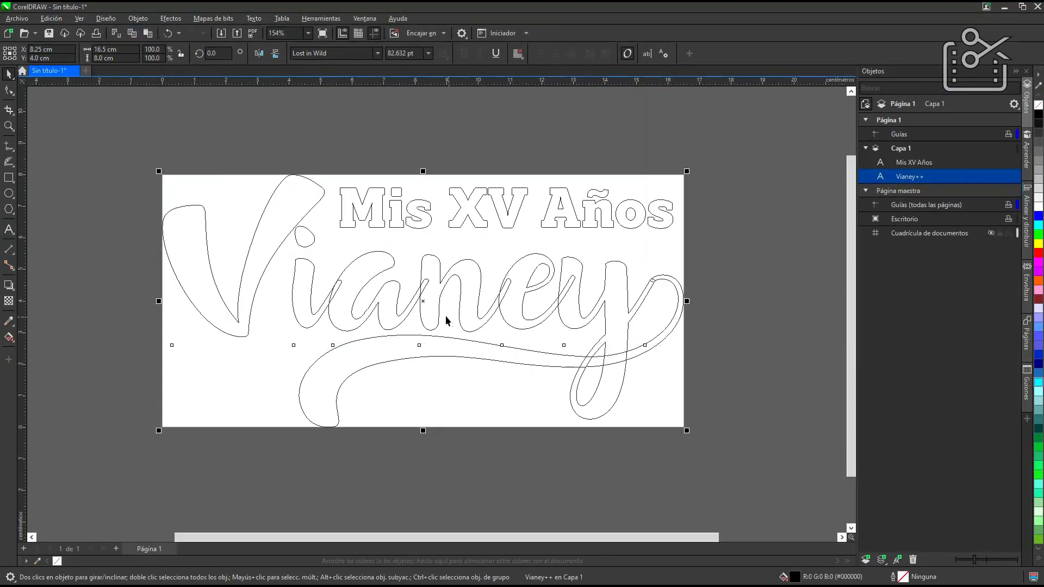
# Step: Examine the outlines of the script name where neighbouring letters and the flourish overlap
pyautogui.scroll(2, 391, 299)
pyautogui.scroll(1, 283, 306)
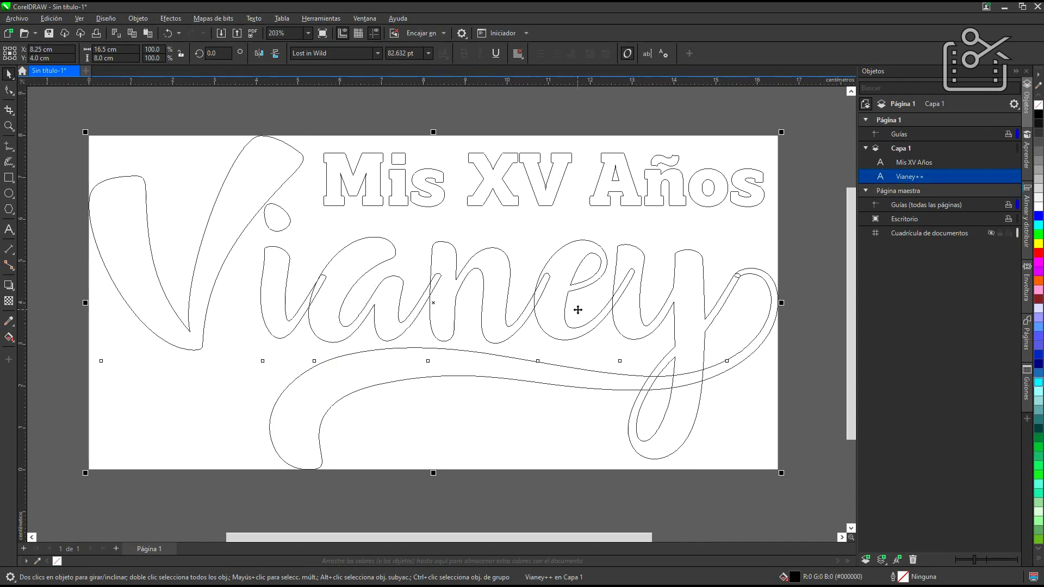
pyautogui.scroll(-1, 628, 321)
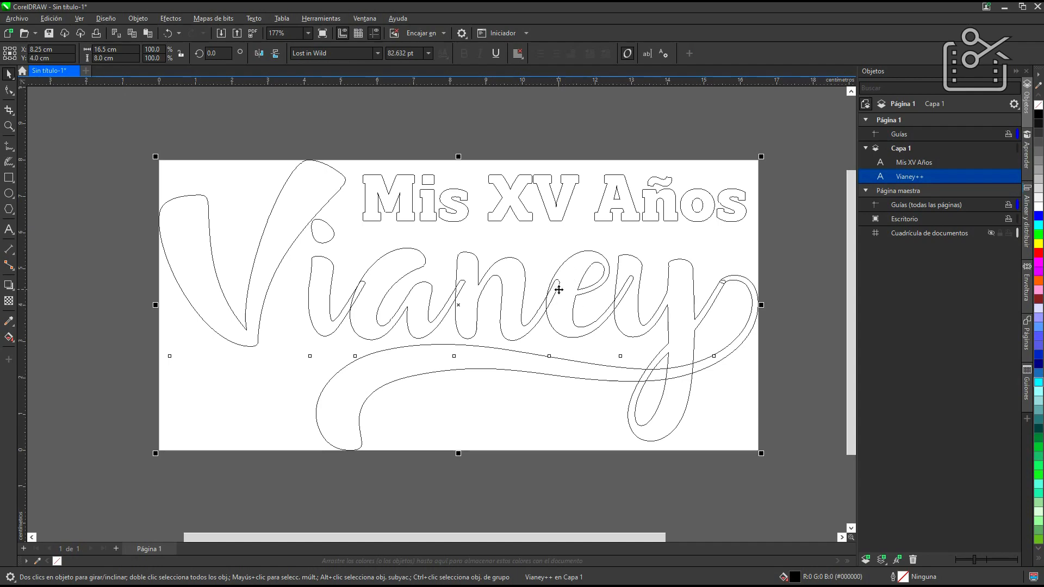
pyautogui.scroll(2, 557, 288)
pyautogui.scroll(2, 559, 290)
pyautogui.scroll(2, 531, 326)
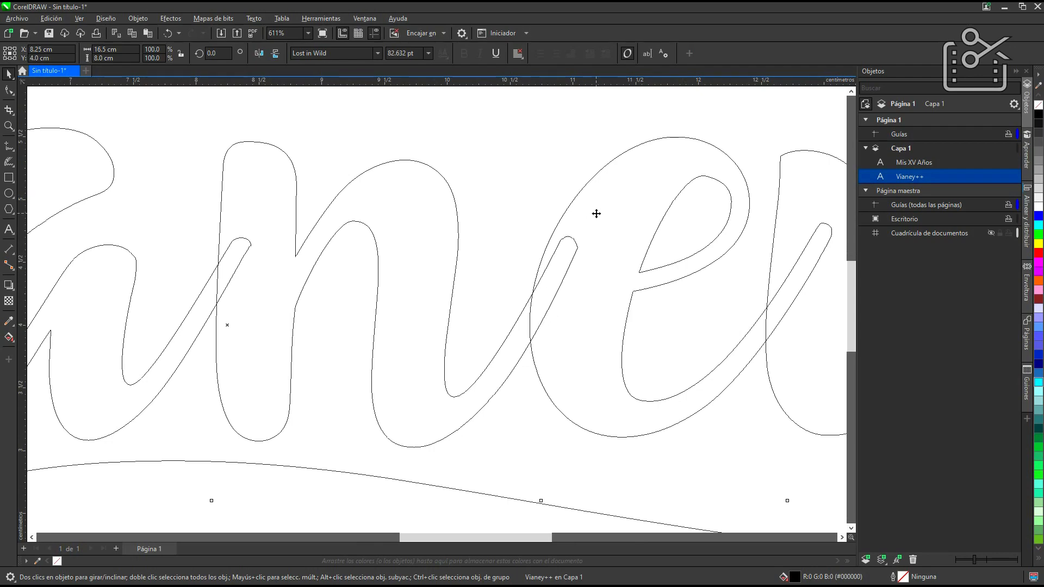
pyautogui.scroll(-2, 592, 214)
pyautogui.scroll(-2, 597, 219)
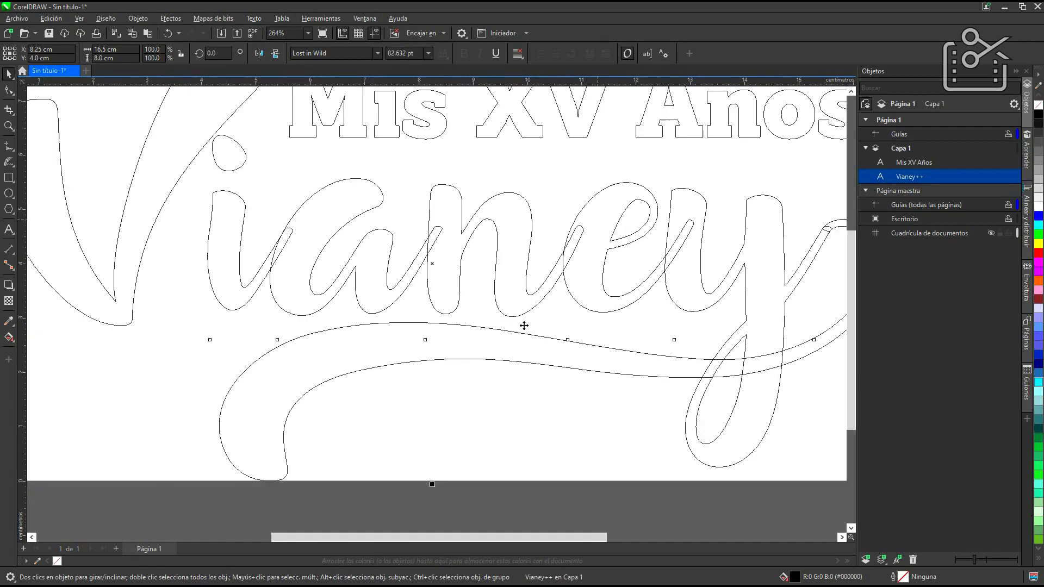
pyautogui.scroll(2, 506, 305)
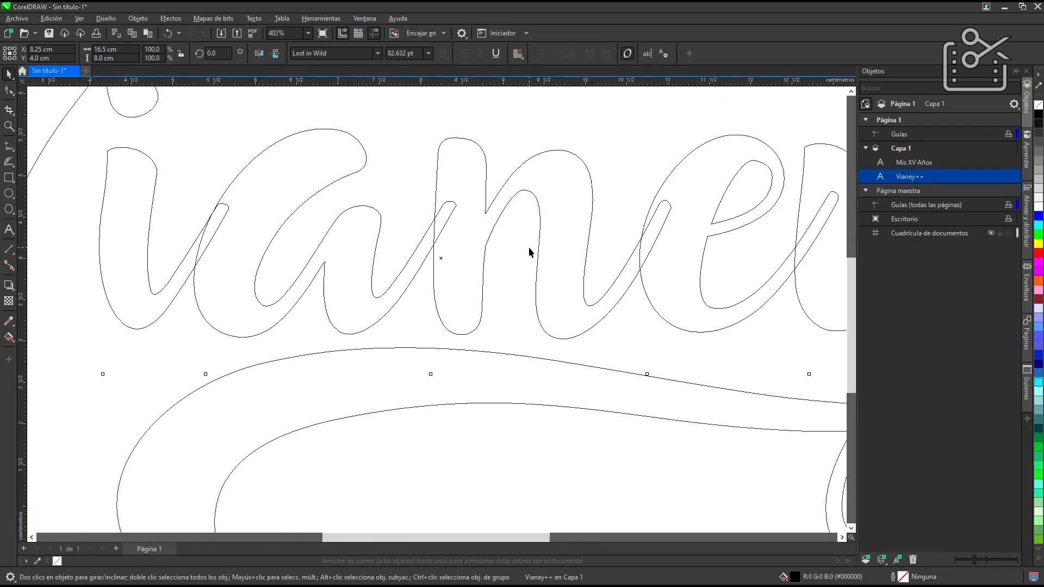
pyautogui.scroll(-3, 529, 246)
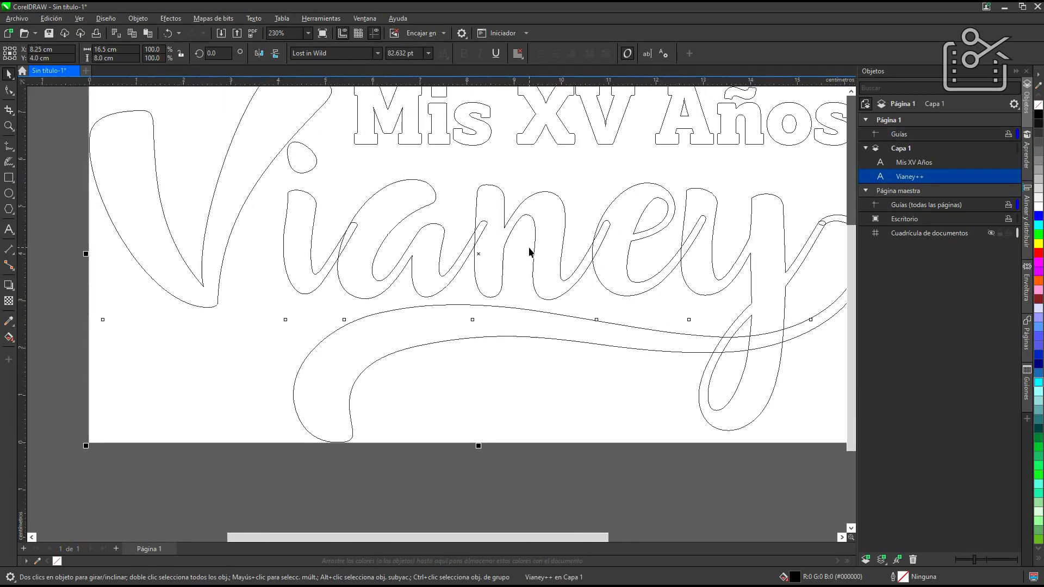
pyautogui.scroll(2, 567, 236)
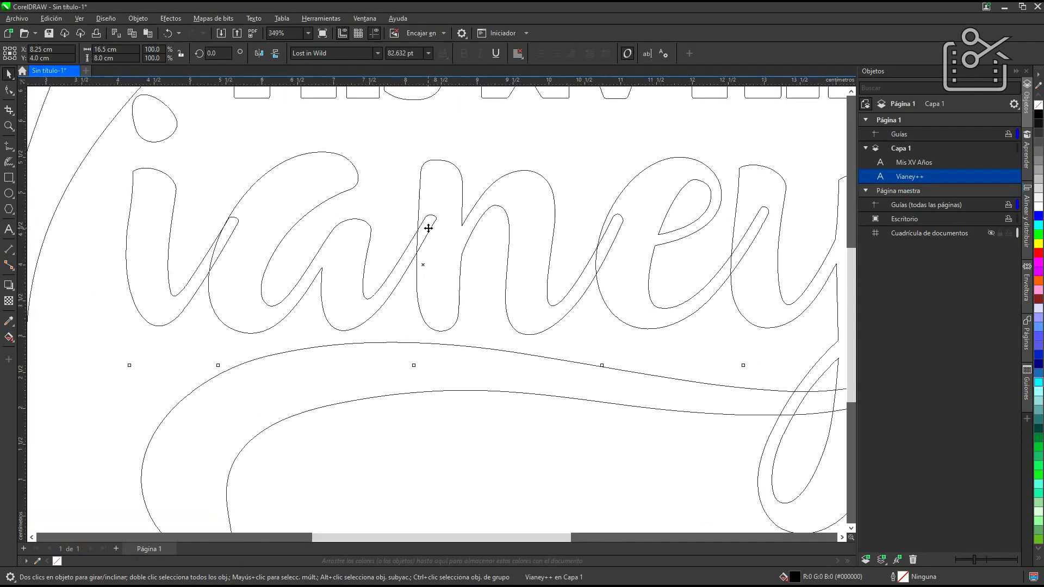
pyautogui.scroll(-5, 428, 228)
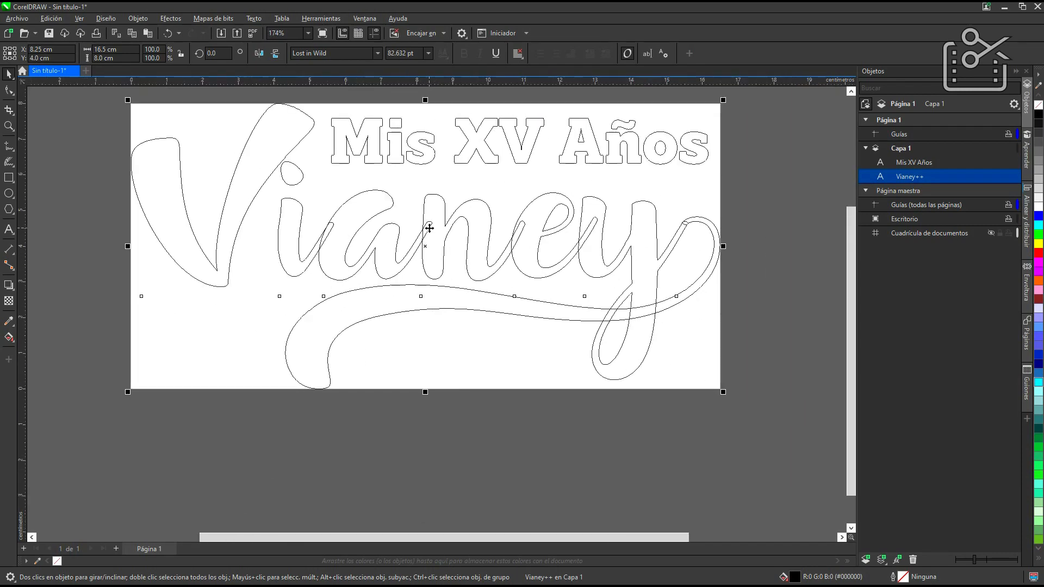
pyautogui.scroll(1, 444, 174)
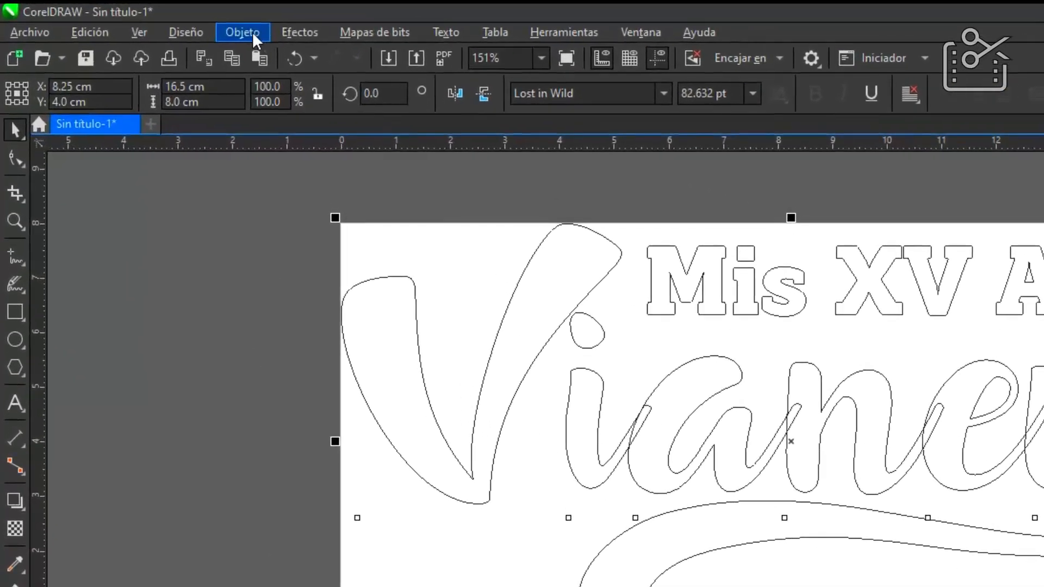
# Step: Try to break the script name text apart without a space before the ++ characters, and undo it
pyautogui.click(137, 19)
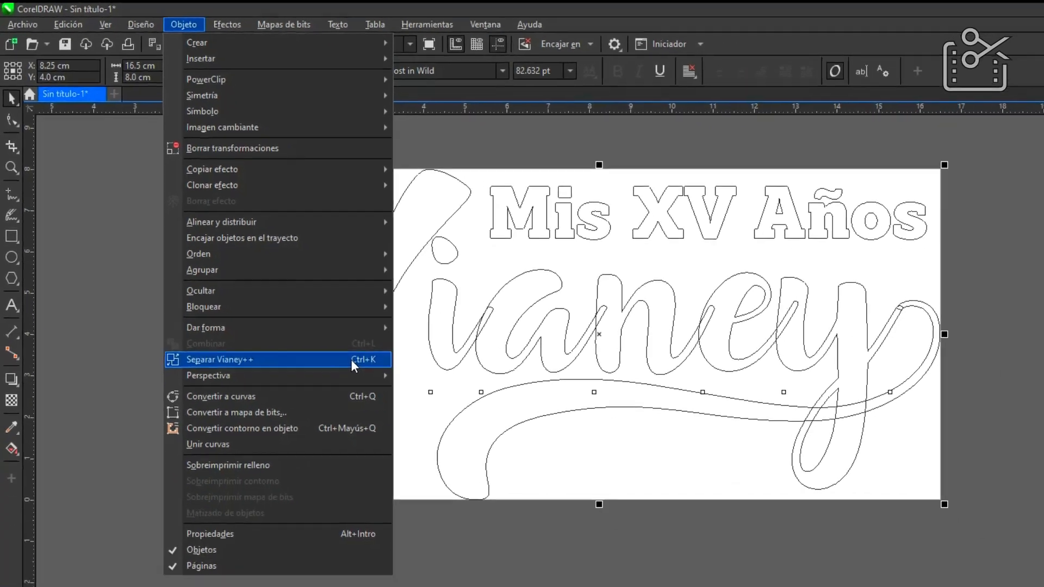
pyautogui.click(464, 475)
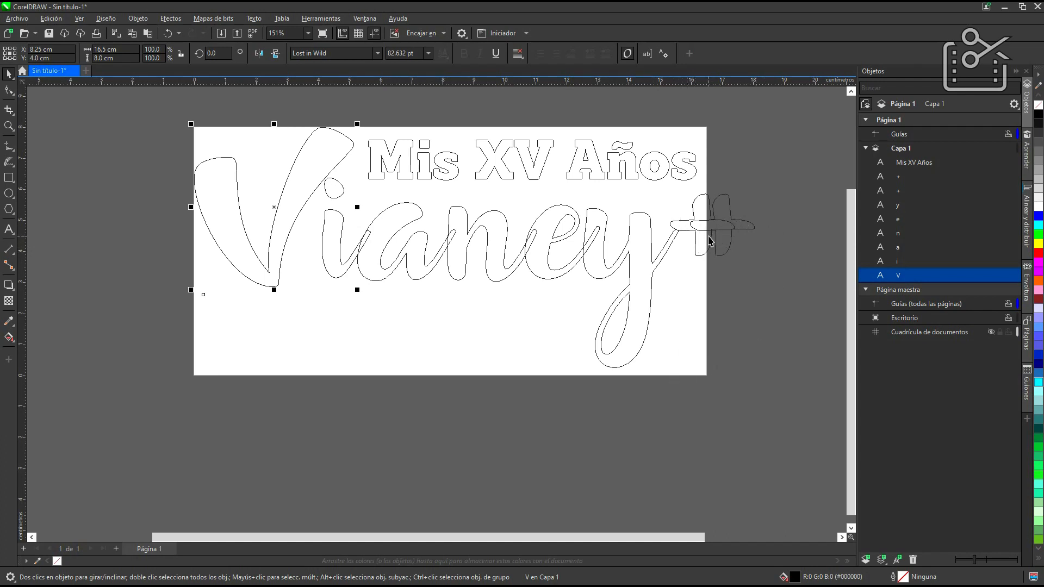
pyautogui.click(167, 33)
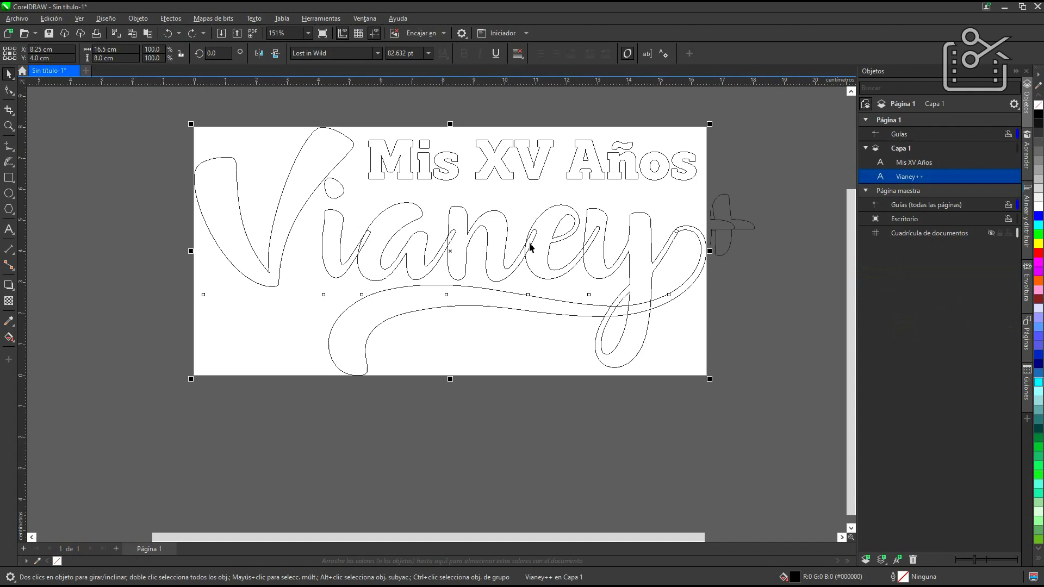
# Step: Insert a space between the script name and the ++ characters that form the flourish
pyautogui.click(674, 237)
pyautogui.doubleClick(674, 236)
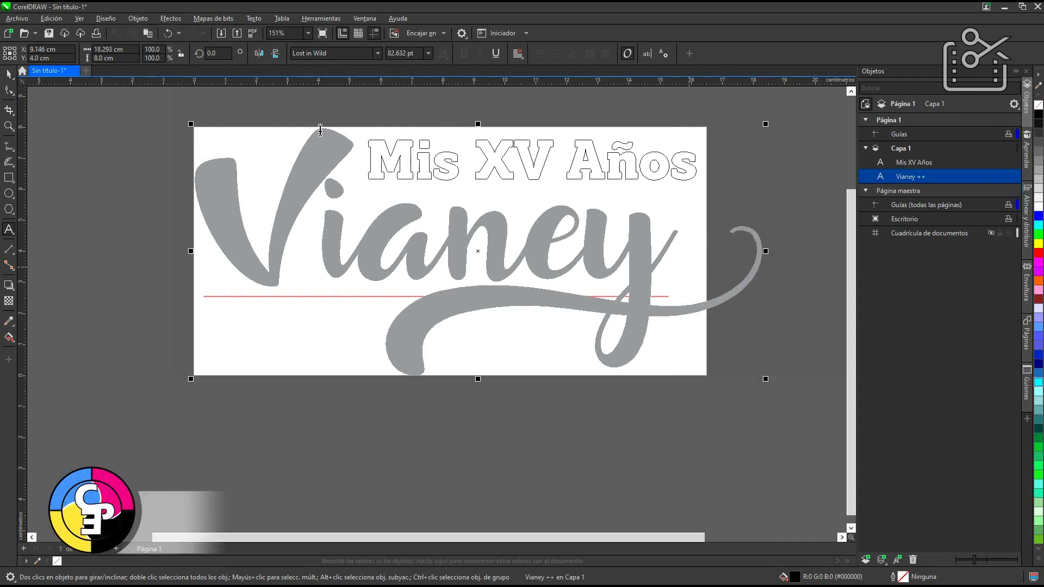
pyautogui.click(9, 75)
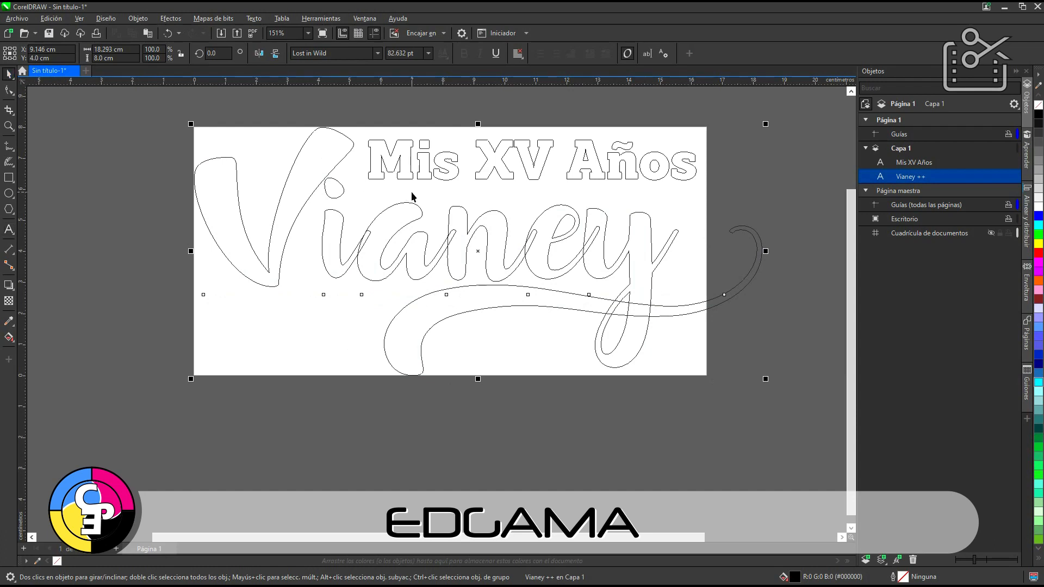
# Step: Break the spaced text apart into two objects, the script name and the ++ flourish
pyautogui.click(136, 19)
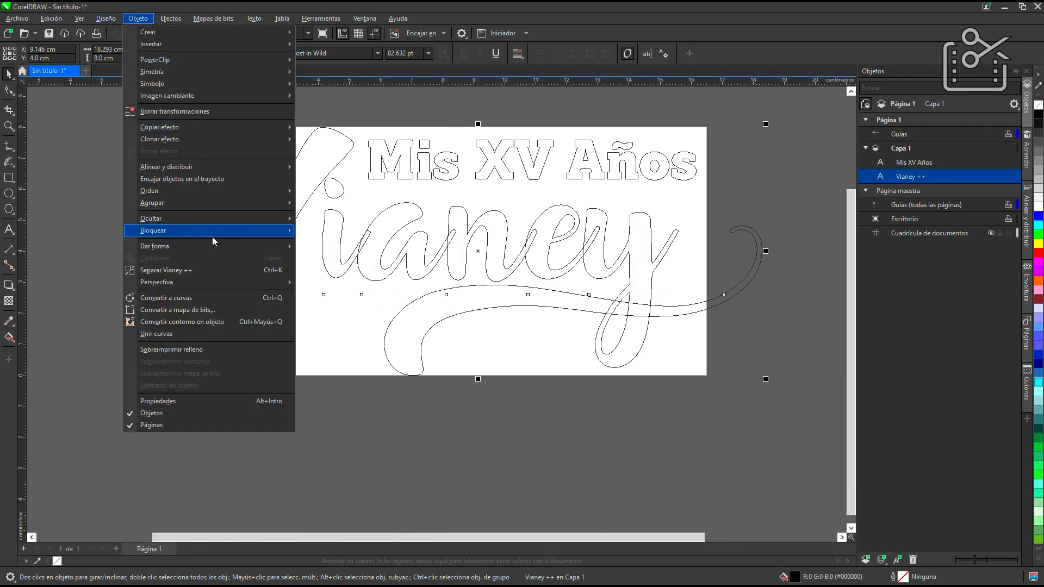
pyautogui.click(218, 270)
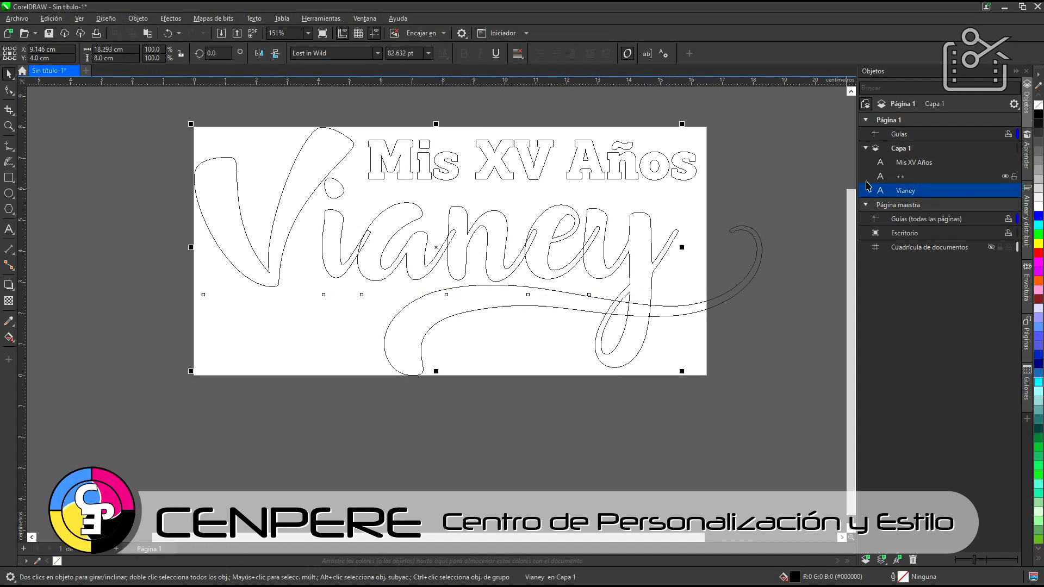
pyautogui.click(744, 321)
# Step: Try moving the ++ flourish down and the script name aside independently, and undo both moves
pyautogui.click(724, 303)
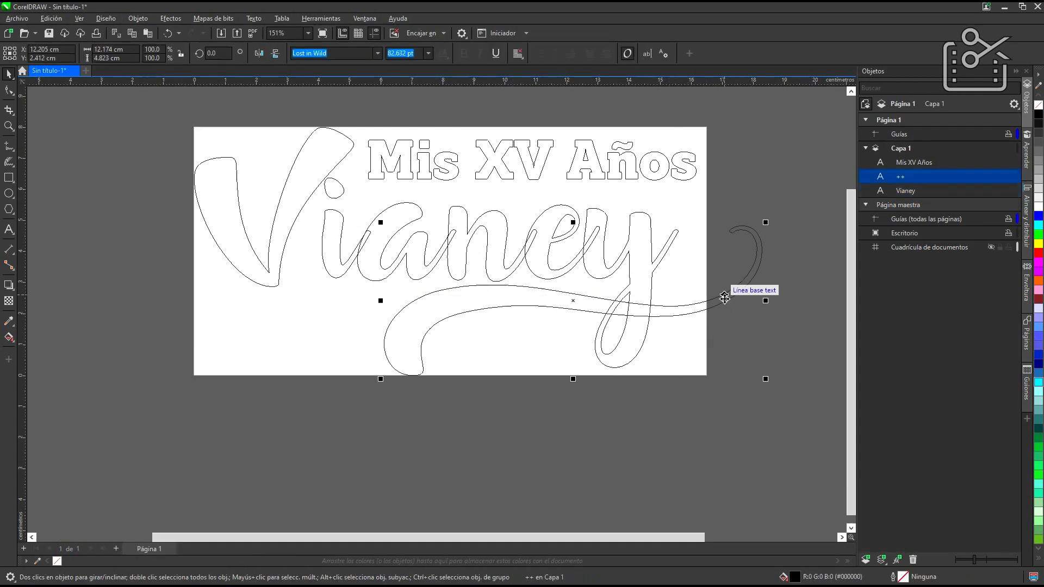
pyautogui.moveTo(725, 298); pyautogui.dragTo(729, 347)
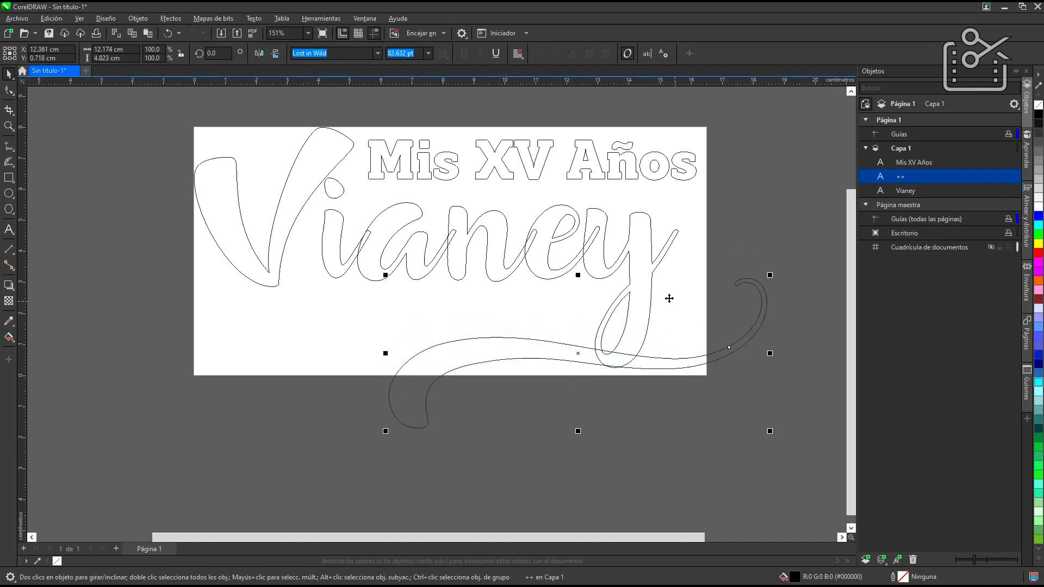
pyautogui.click(626, 262)
pyautogui.moveTo(640, 259); pyautogui.dragTo(383, 279)
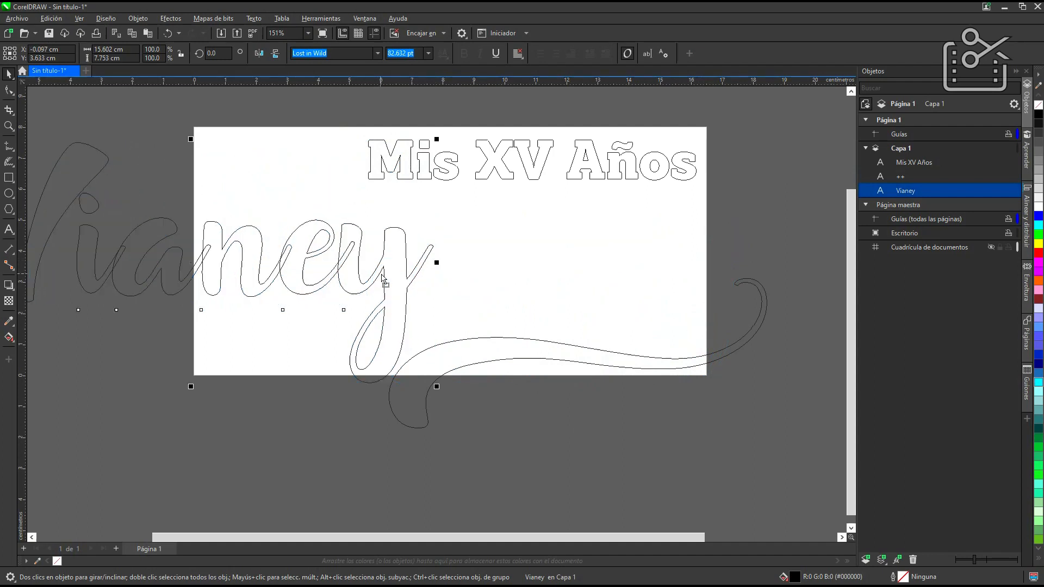
pyautogui.hotkey('ctrl', 'z')
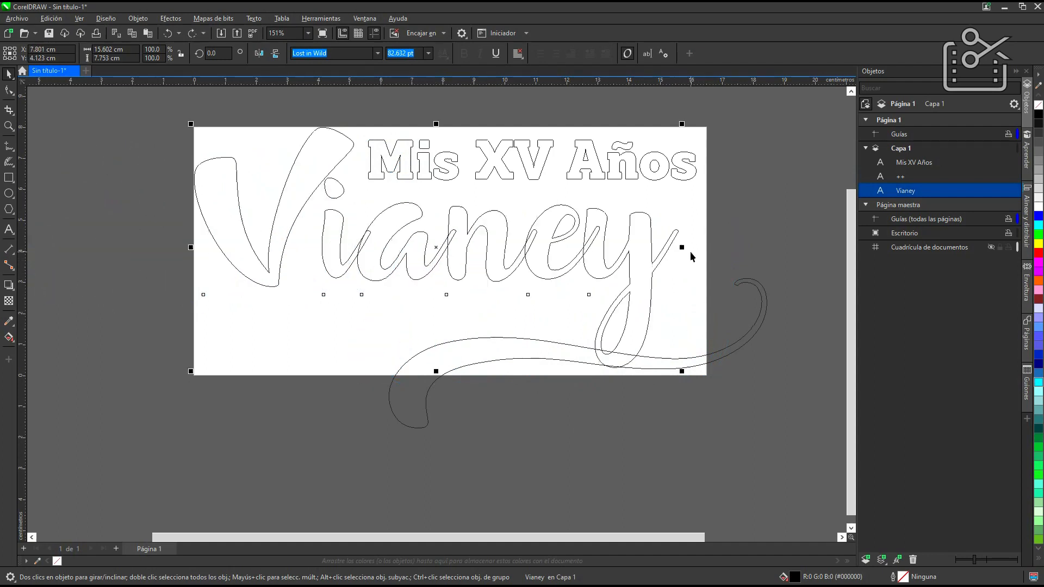
pyautogui.hotkey('ctrl', 'z')
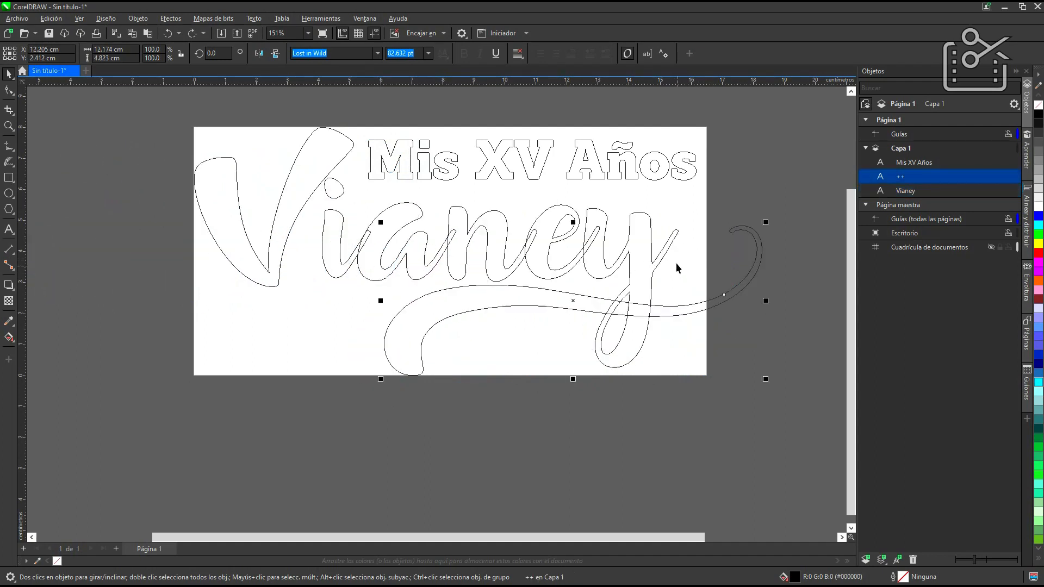
# Step: Combine the ++ flourish and the script name back into a single text object and deselect it
pyautogui.keyDown('shift'); pyautogui.click(664, 258); pyautogui.keyUp('shift')
pyautogui.hotkey('ctrl', 'l')
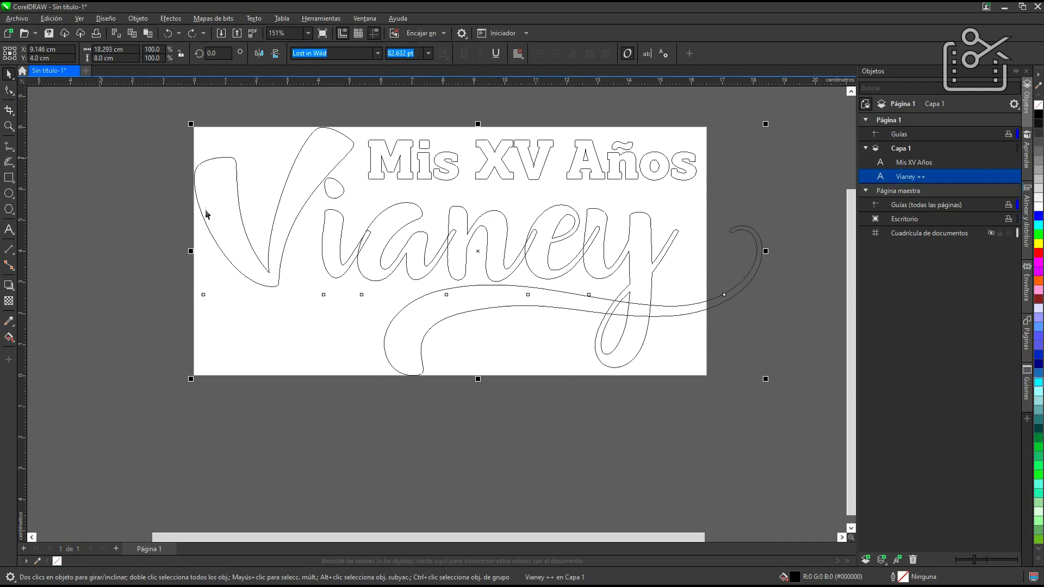
pyautogui.click(284, 253)
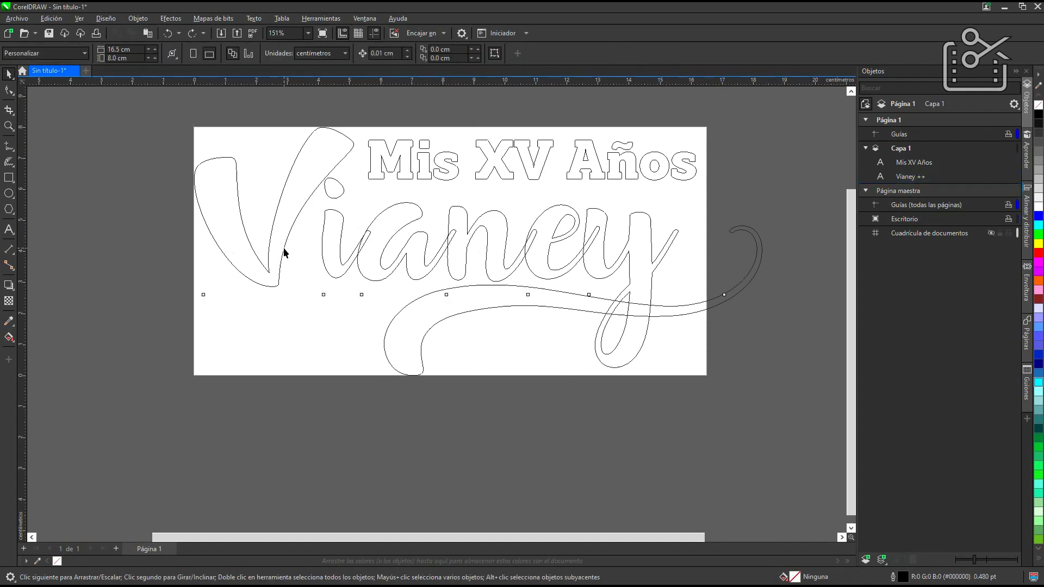
# Step: Break the text apart into the script name and the ++ flourish, and break the name into individual letters
pyautogui.click(284, 253)
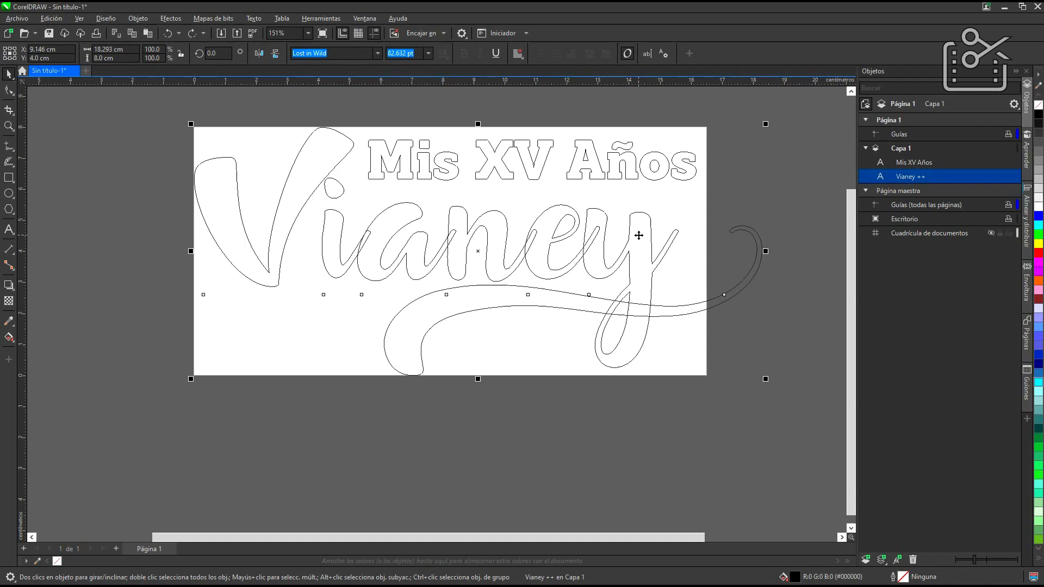
pyautogui.hotkey('ctrl', 'k')
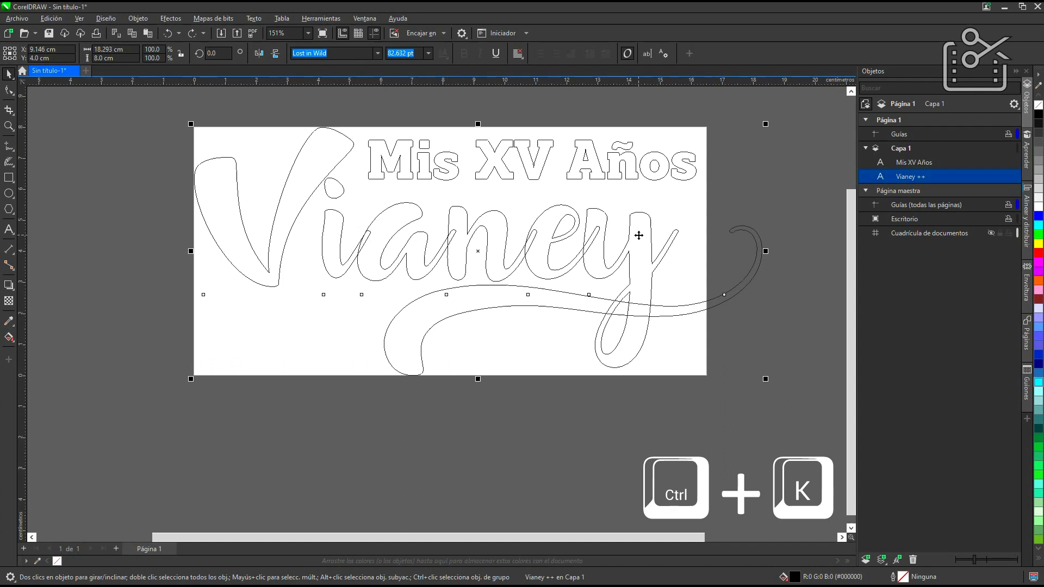
pyautogui.click(708, 379)
pyautogui.click(407, 215)
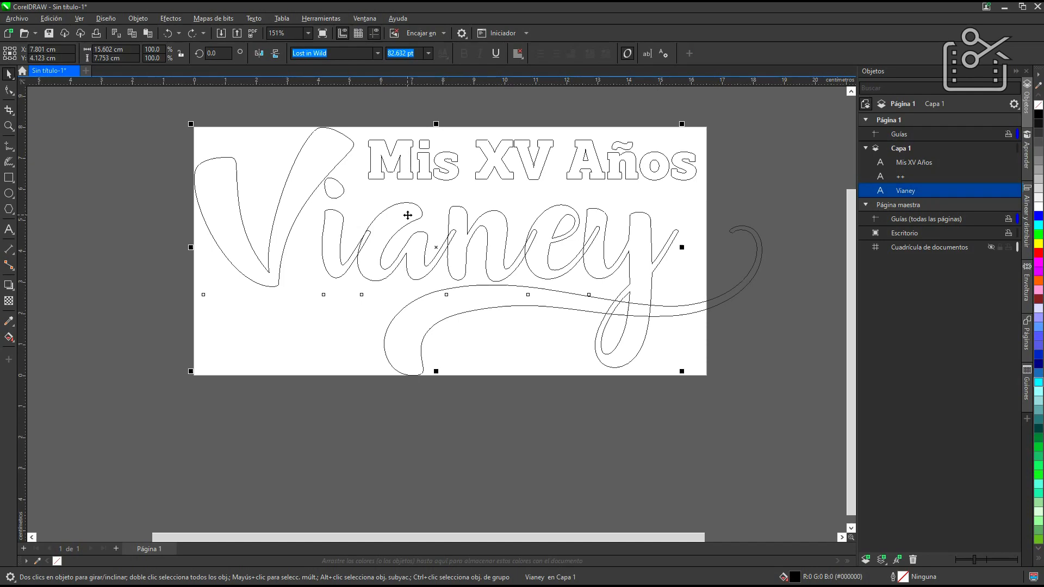
pyautogui.hotkey('ctrl', 'k')
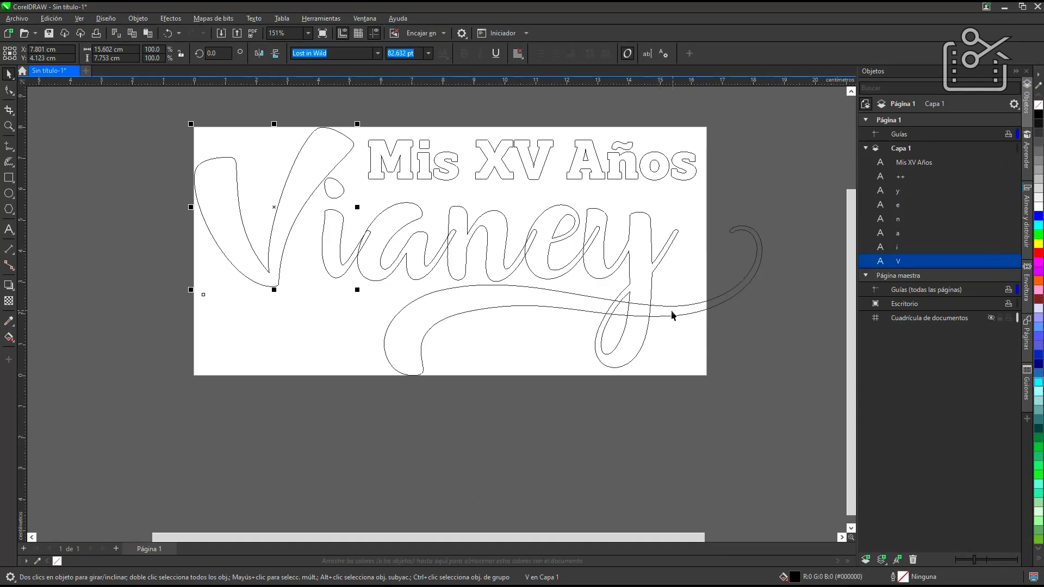
# Step: Move the ++ flourish horizontally so its starting end overlaps the upper tip of the y's tail
pyautogui.click(640, 391)
pyautogui.click(752, 229)
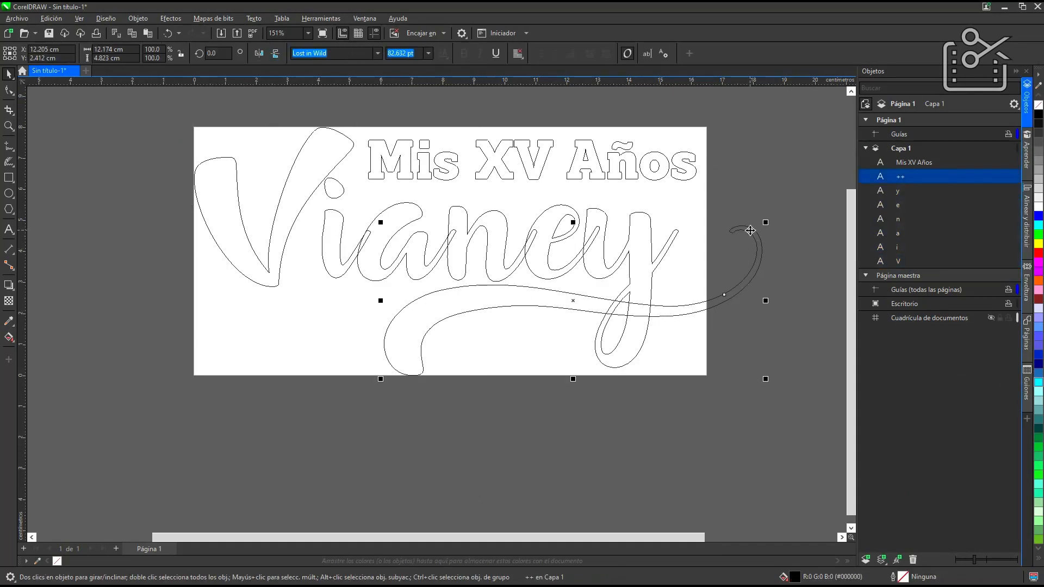
pyautogui.scroll(6, 750, 231)
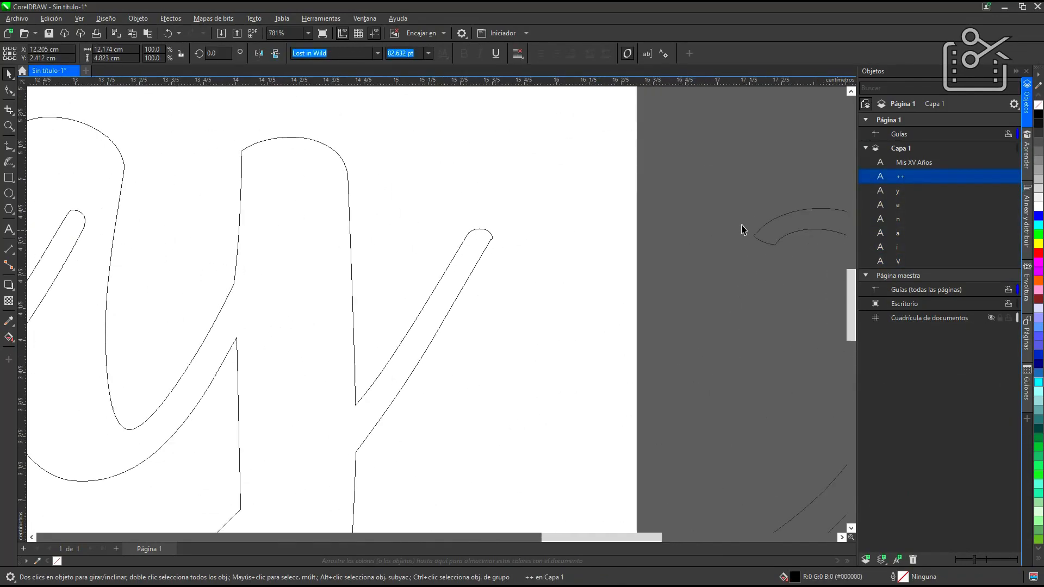
pyautogui.scroll(2, 756, 231)
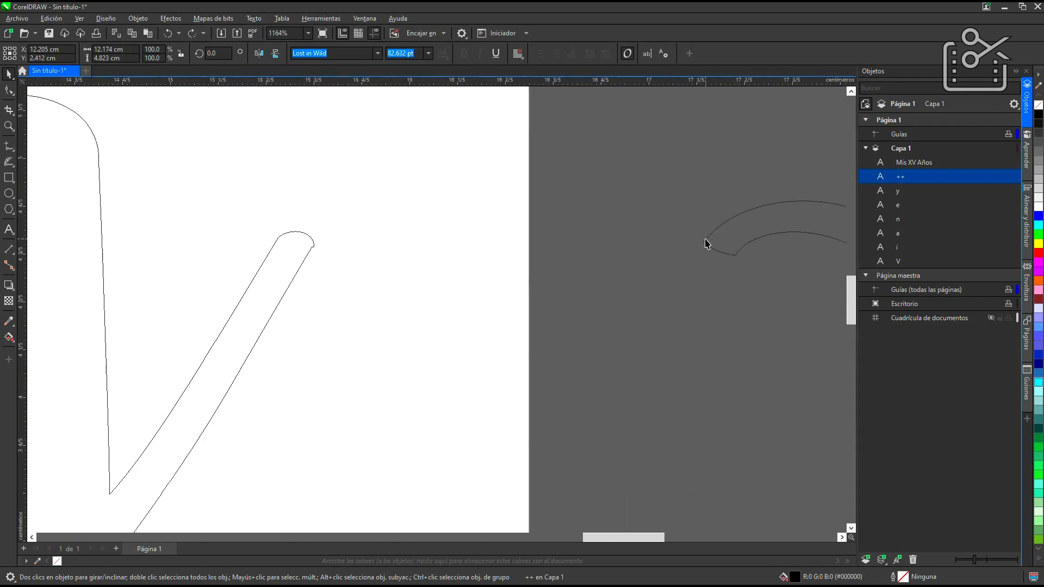
pyautogui.moveTo(705, 241); pyautogui.dragTo(279, 248)
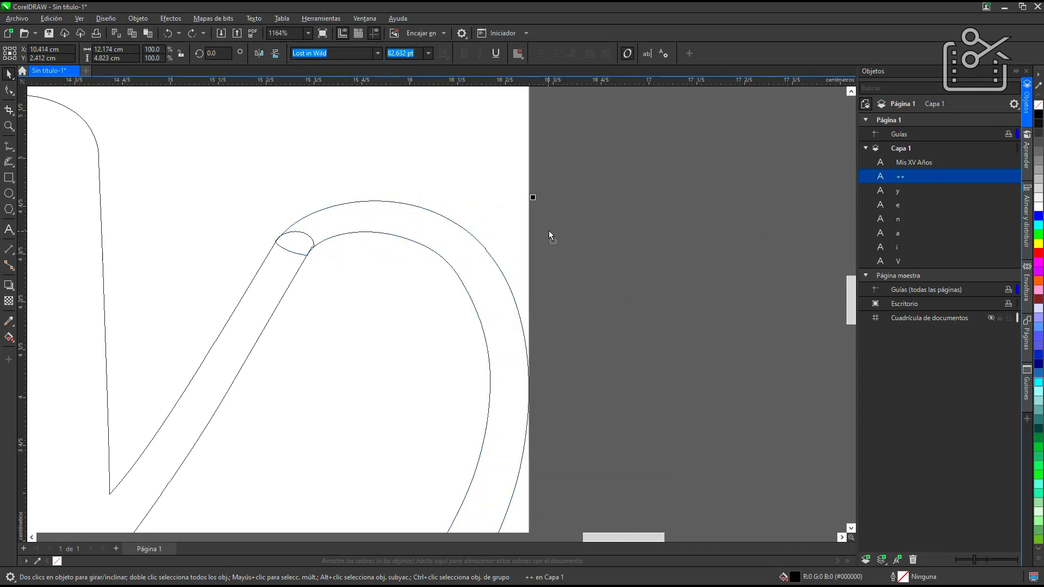
pyautogui.scroll(-5, 668, 235)
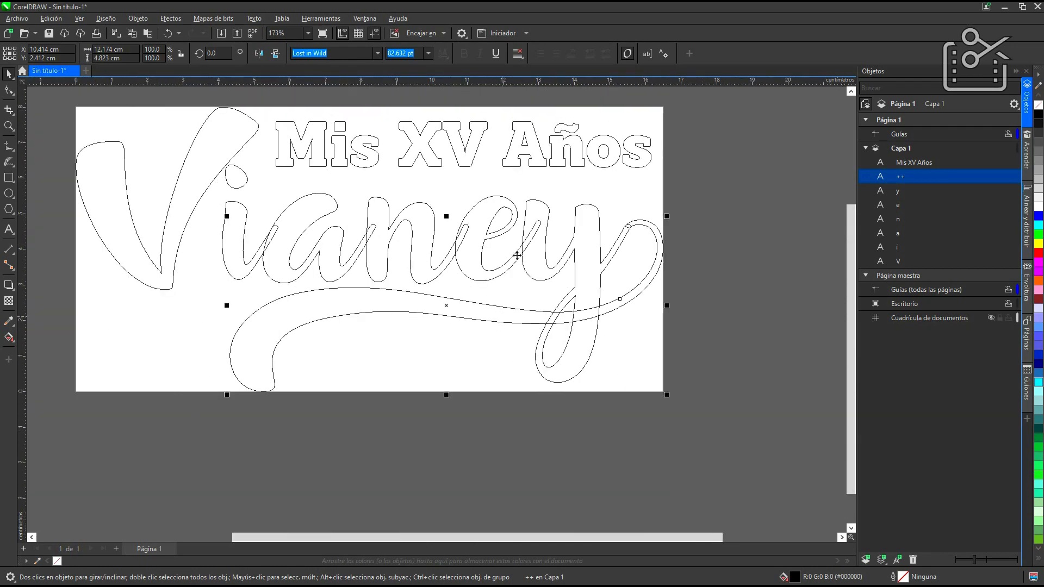
# Step: Convert the script name's letters and the ++ flourish to curves, and hide the Mis XV Años text
pyautogui.moveTo(706, 412); pyautogui.dragTo(56, 103)
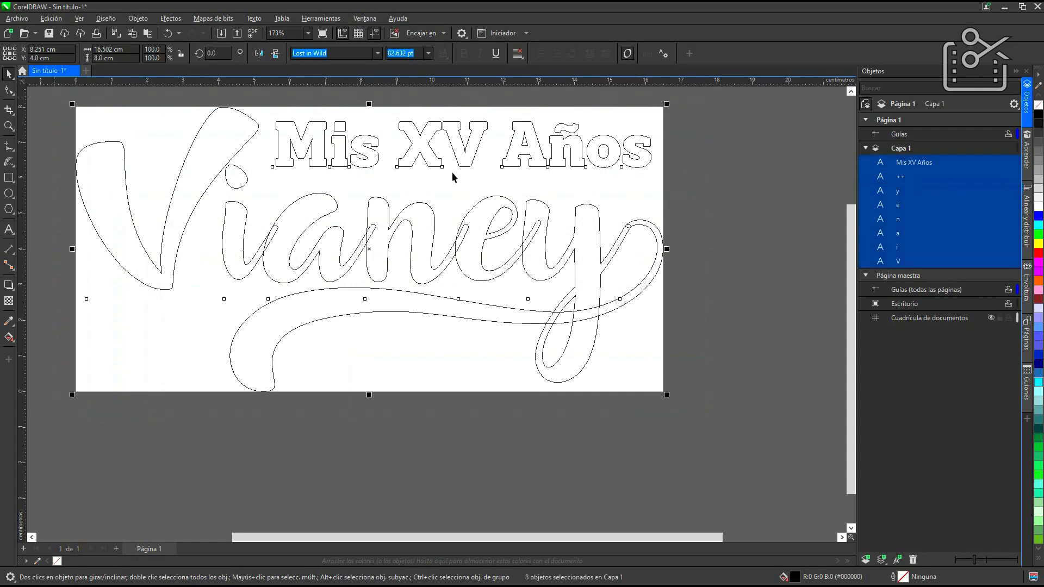
pyautogui.keyDown('ctrl'); pyautogui.click(917, 164); pyautogui.keyUp('ctrl')
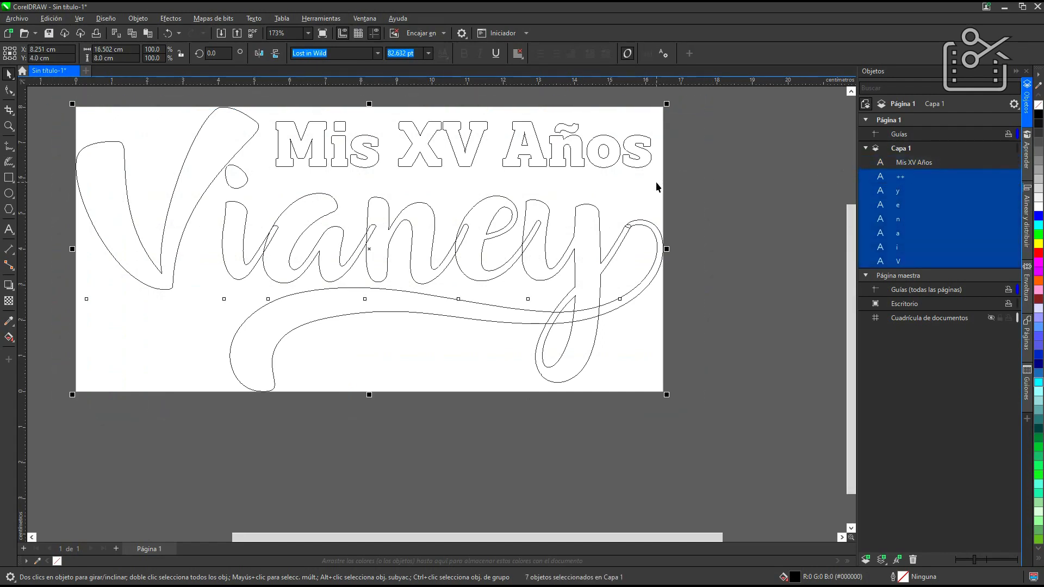
pyautogui.hotkey('ctrl', 'q')
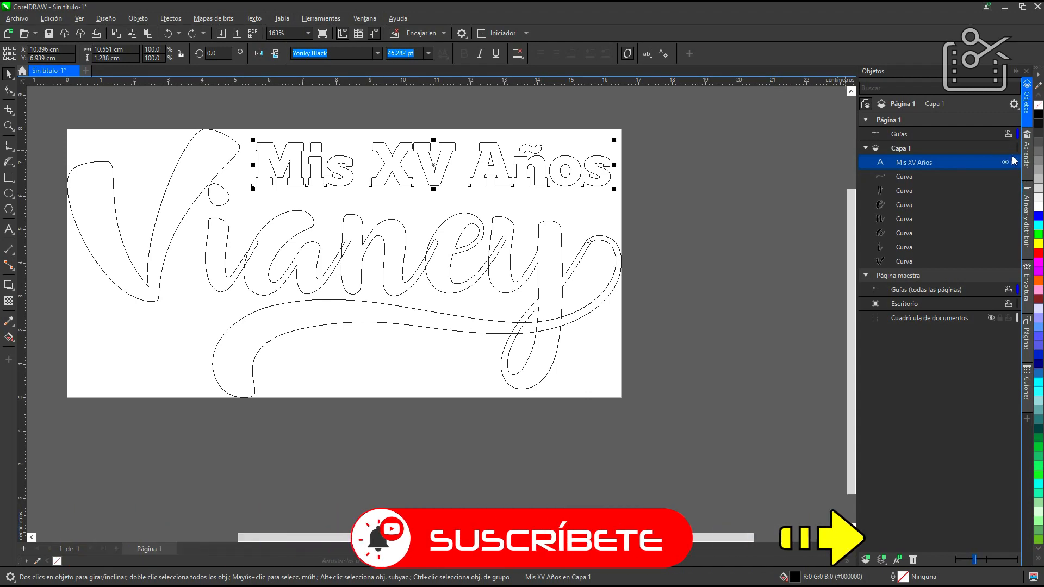
pyautogui.click(1004, 163)
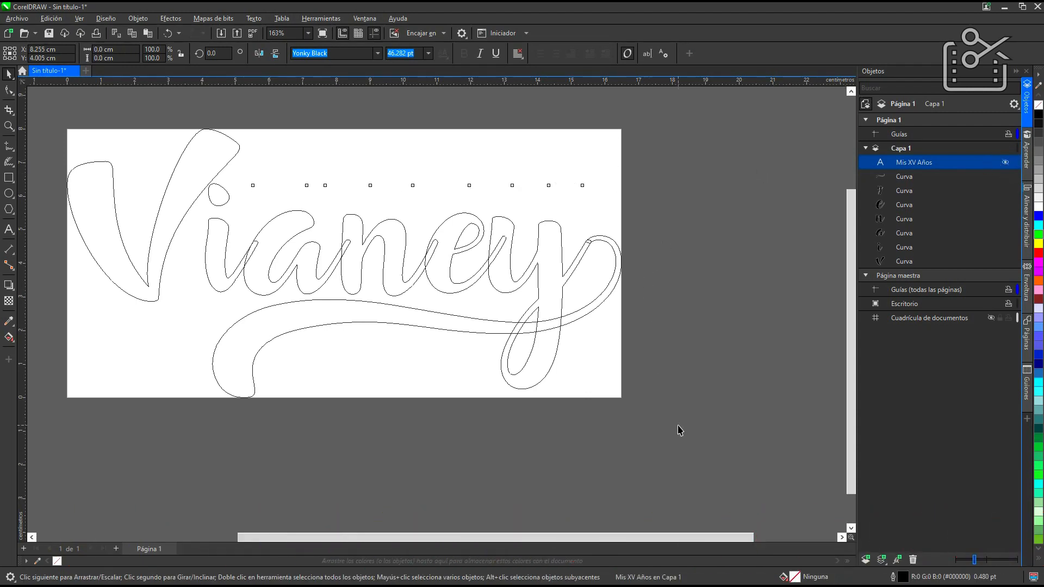
# Step: Try combining the script letters and flourish into one curve, examine the overlaps between the letters, and undo the combination
pyautogui.moveTo(679, 425); pyautogui.dragTo(60, 128)
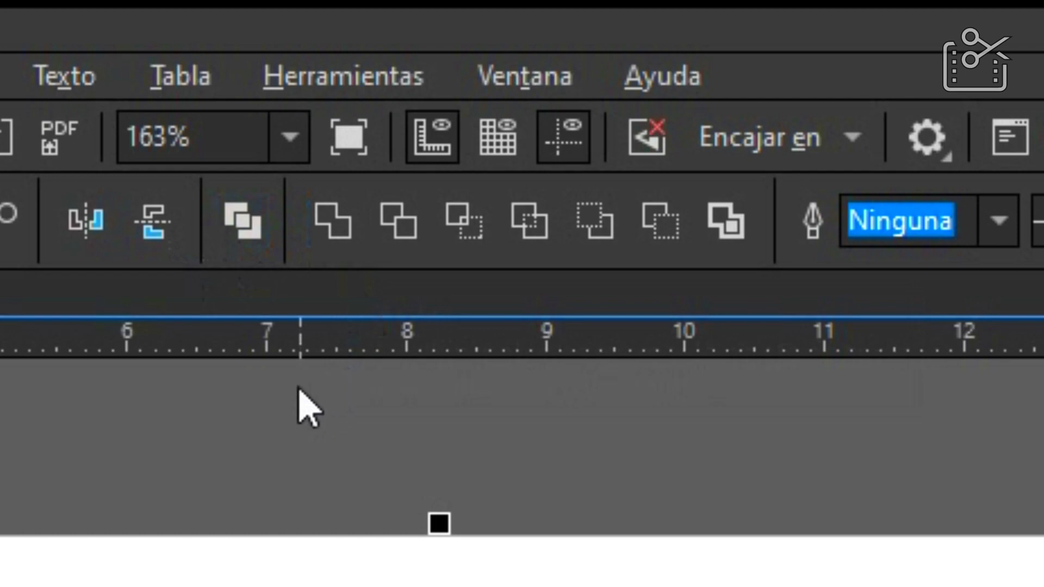
pyautogui.click(251, 220)
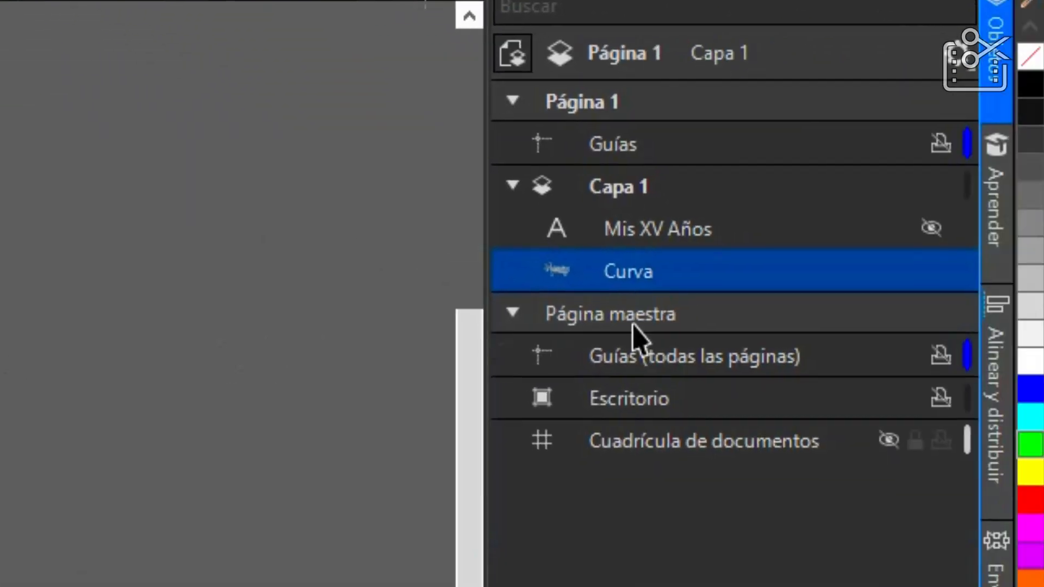
pyautogui.press('Escape')
pyautogui.click(437, 255)
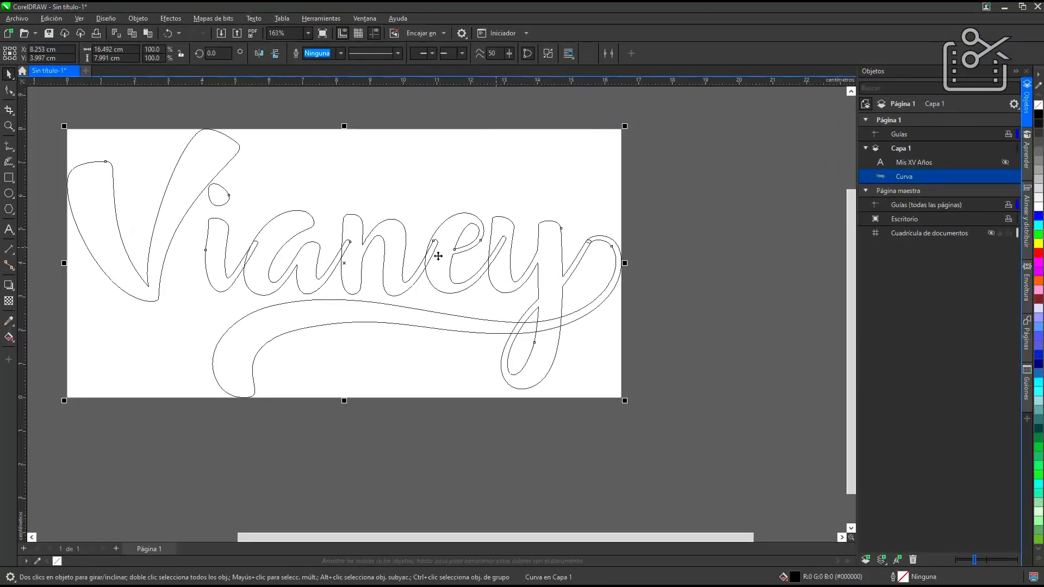
pyautogui.scroll(3, 427, 260)
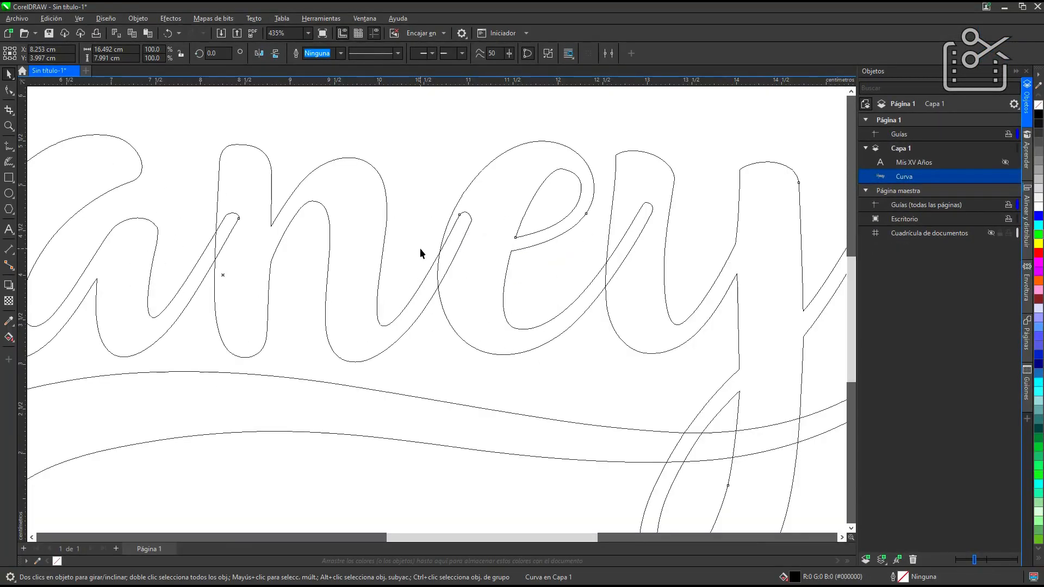
pyautogui.scroll(-2, 422, 249)
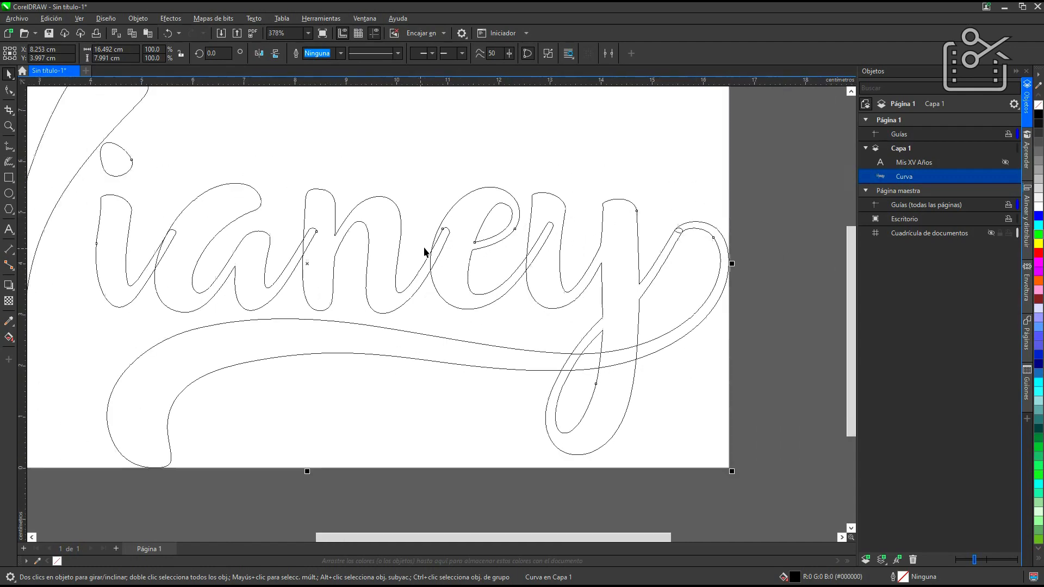
pyautogui.scroll(2, 429, 250)
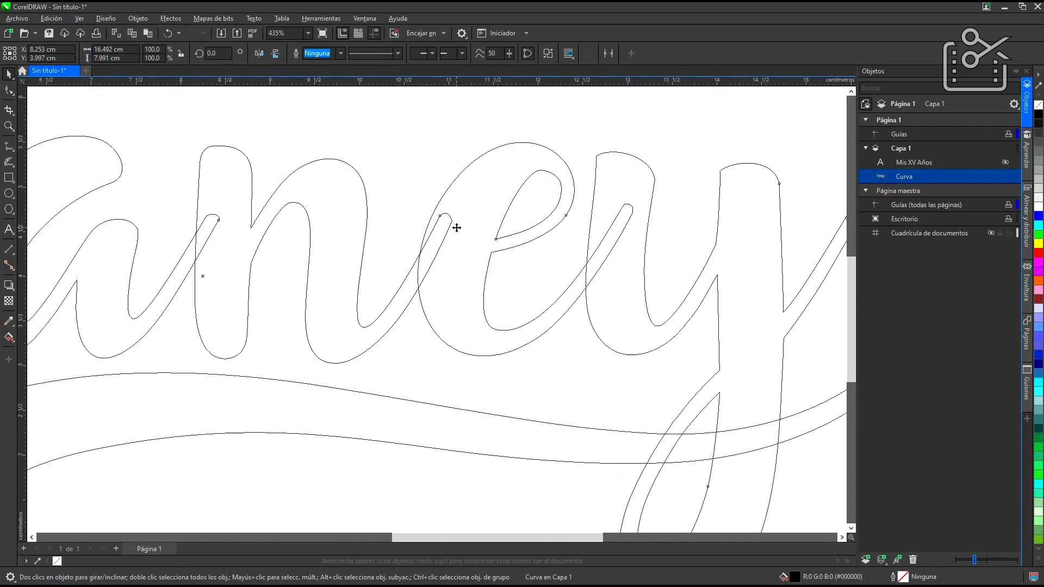
pyautogui.scroll(2, 456, 226)
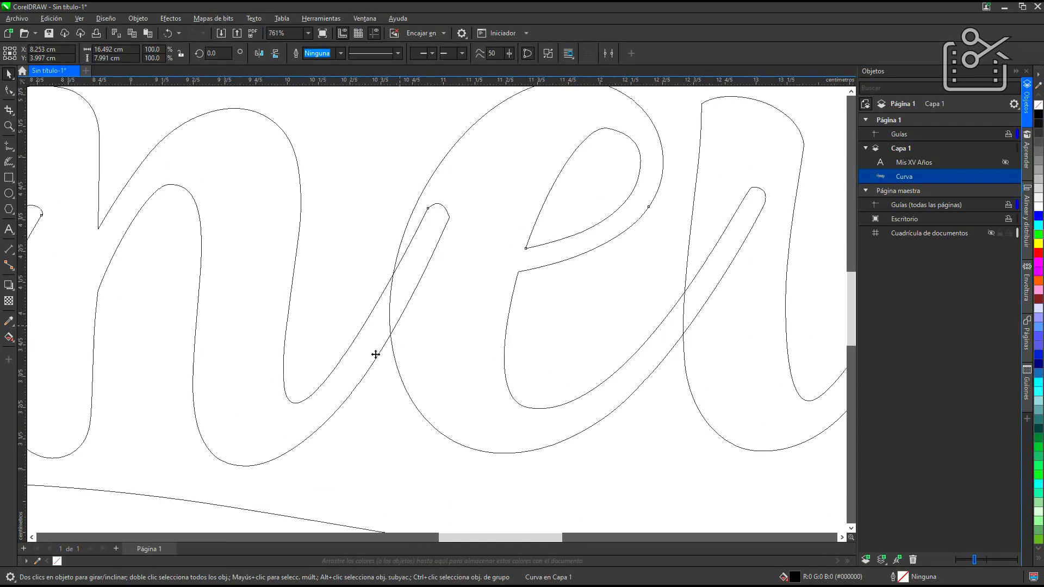
pyautogui.scroll(-4, 487, 256)
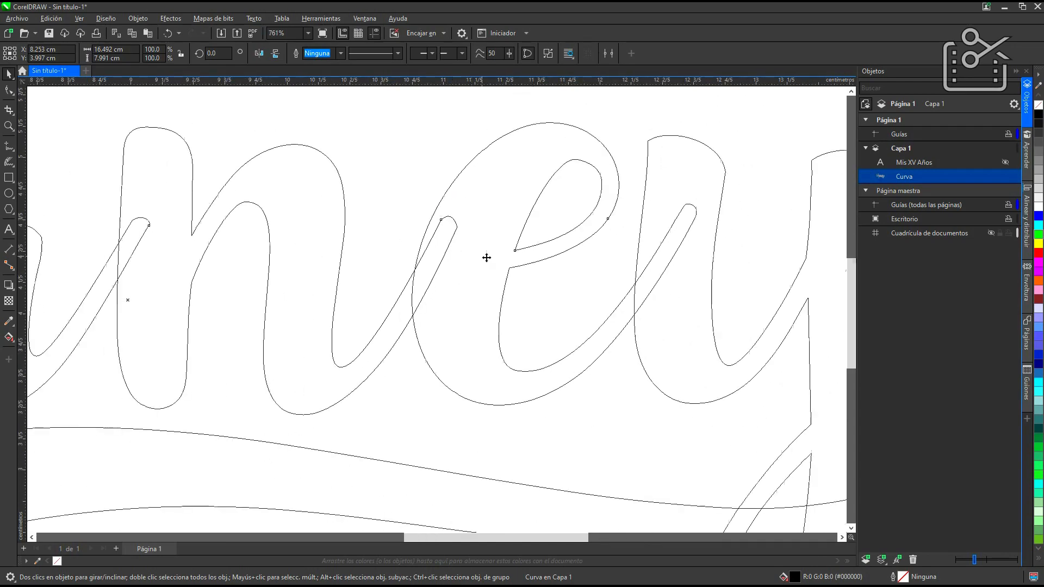
pyautogui.scroll(-1, 405, 217)
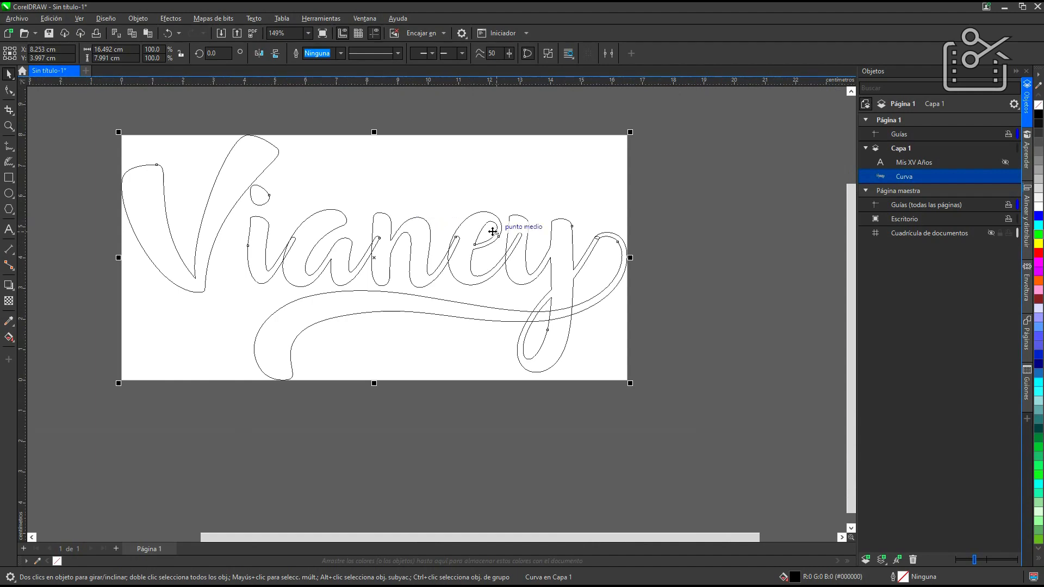
pyautogui.hotkey('ctrl', 'z')
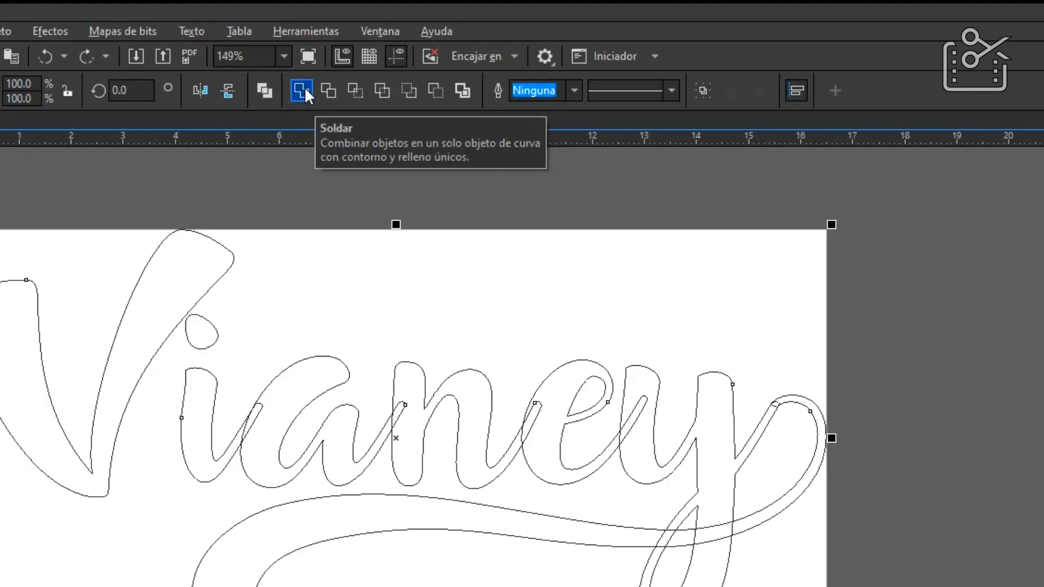
# Step: Weld the script letters and the flourish into a single curve object with one outline
pyautogui.click(239, 257)
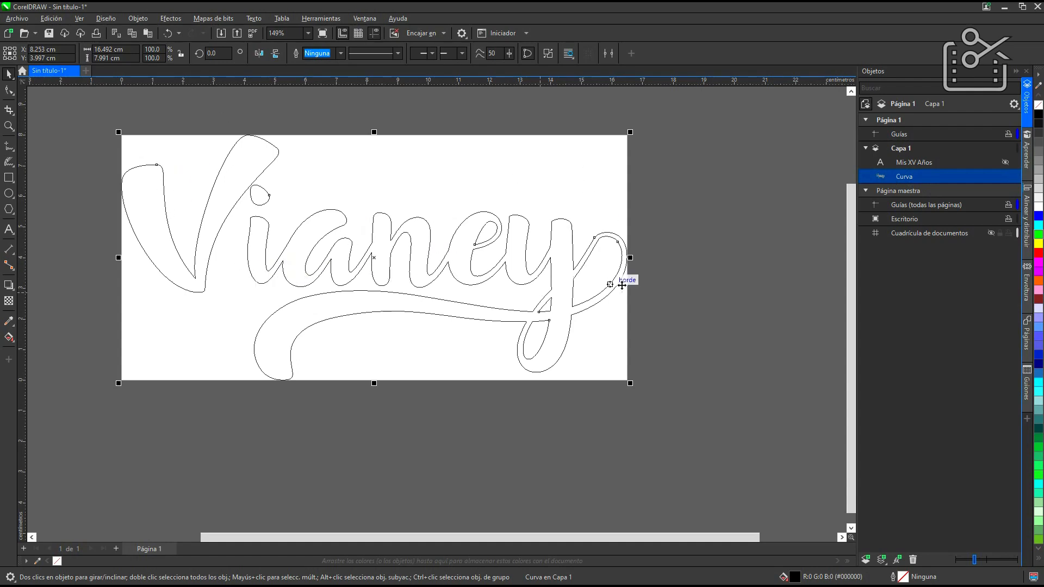
# Step: Try moving the welded script name down and back up as one piece, and undo the moves
pyautogui.moveTo(428, 276); pyautogui.dragTo(426, 299)
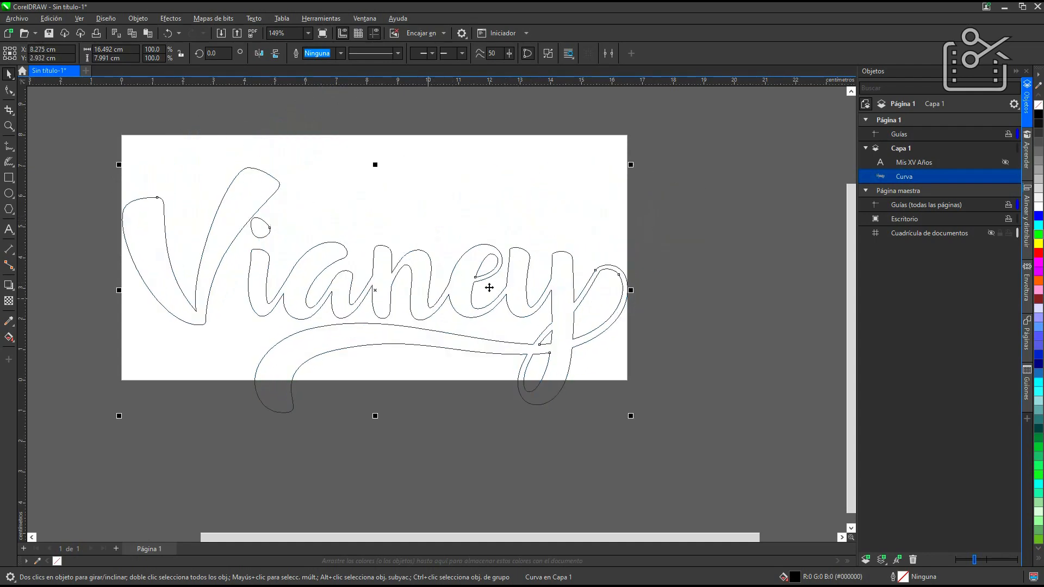
pyautogui.moveTo(480, 276)
pyautogui.mouseDown()
pyautogui.moveTo(483, 235)
pyautogui.moveTo(477, 255)
pyautogui.mouseUp()
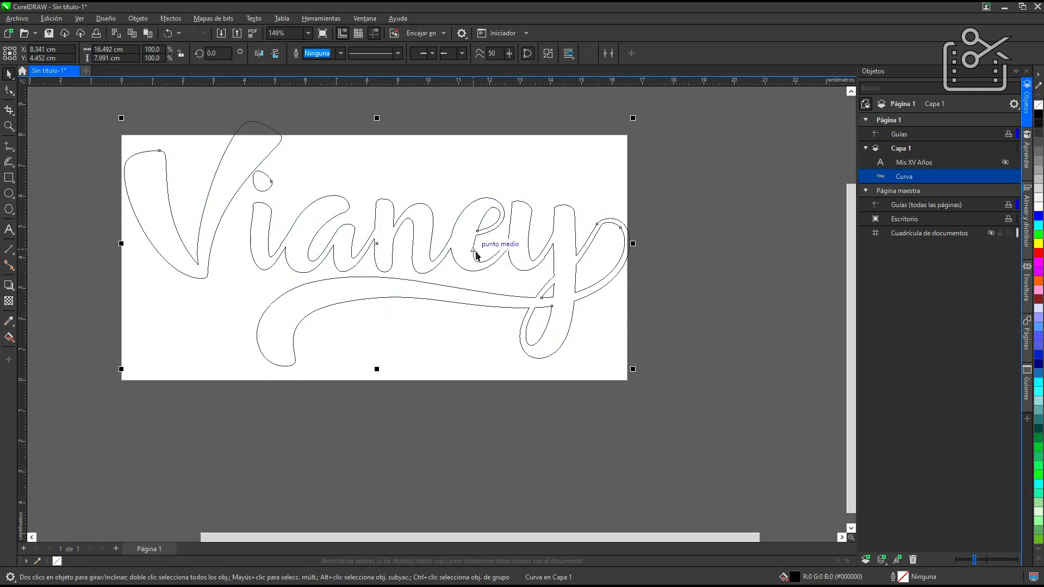
pyautogui.hotkey('ctrl', 'z')
pyautogui.hotkey('ctrl', 'z')
pyautogui.hotkey('ctrl', 'z')
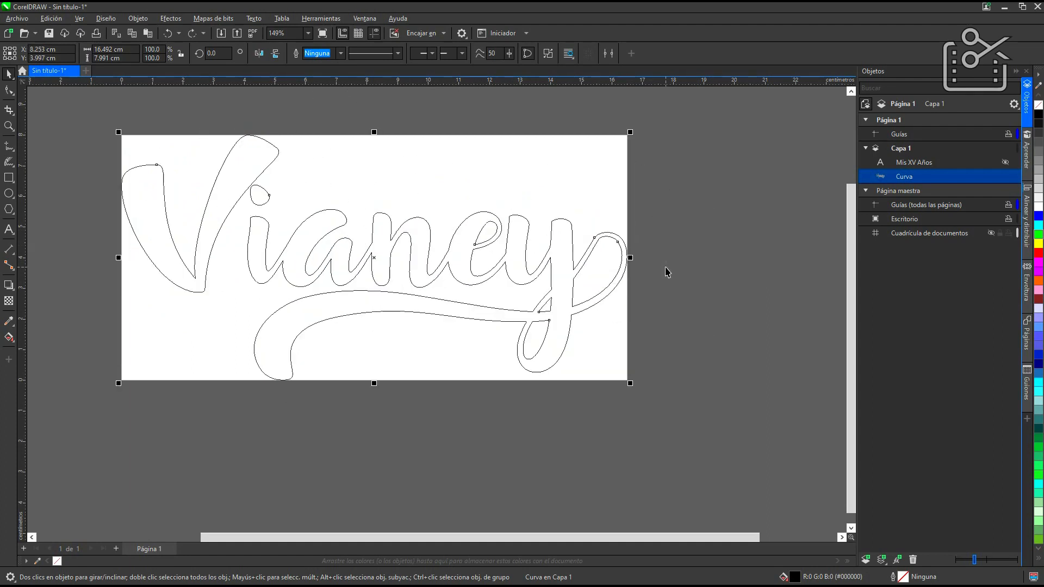
# Step: Show the hidden Mis XV Años text again and convert it to curves
pyautogui.click(1005, 162)
pyautogui.click(673, 153)
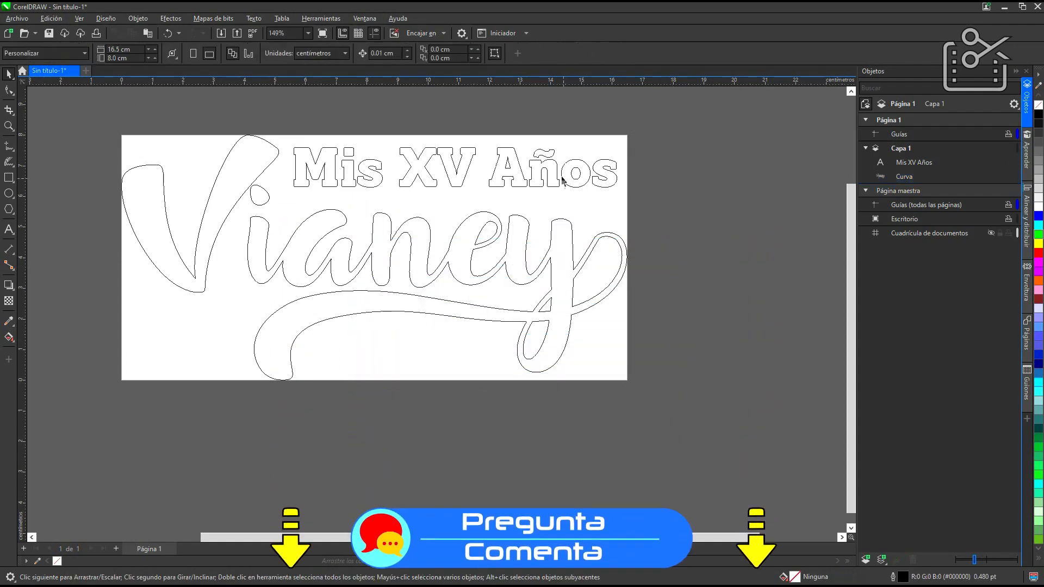
pyautogui.click(559, 172)
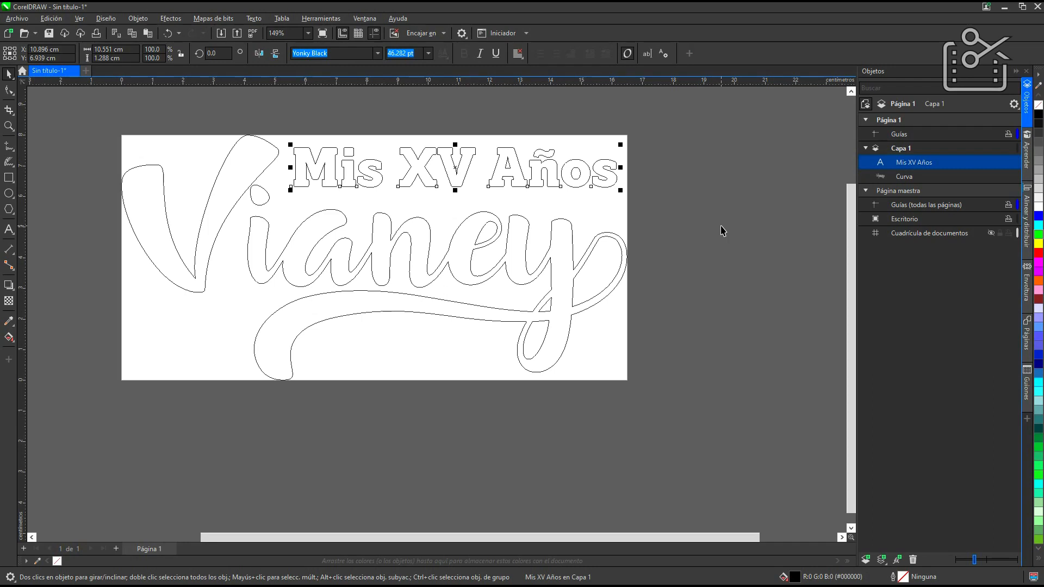
pyautogui.hotkey('ctrl', 'q')
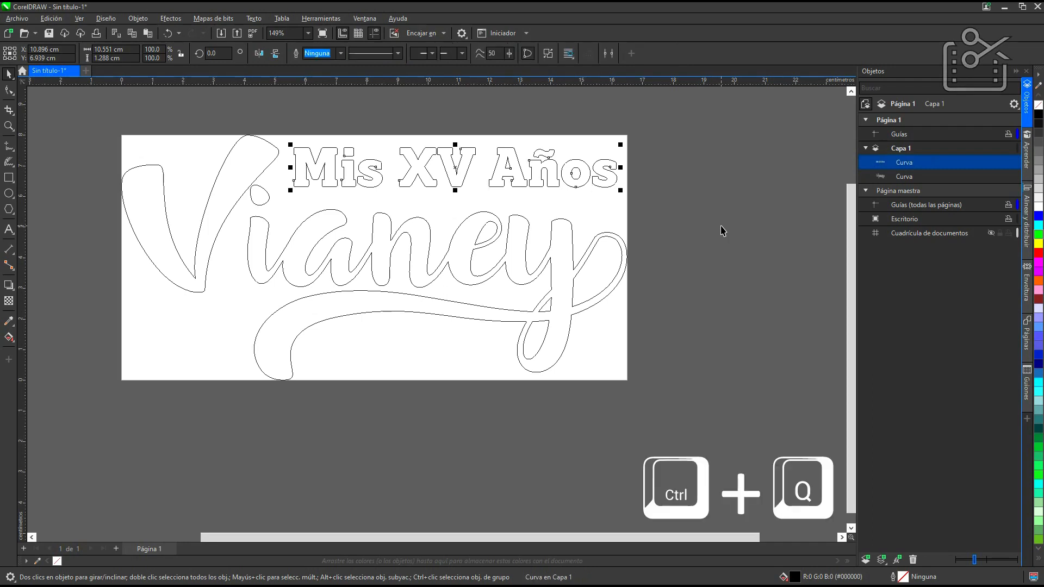